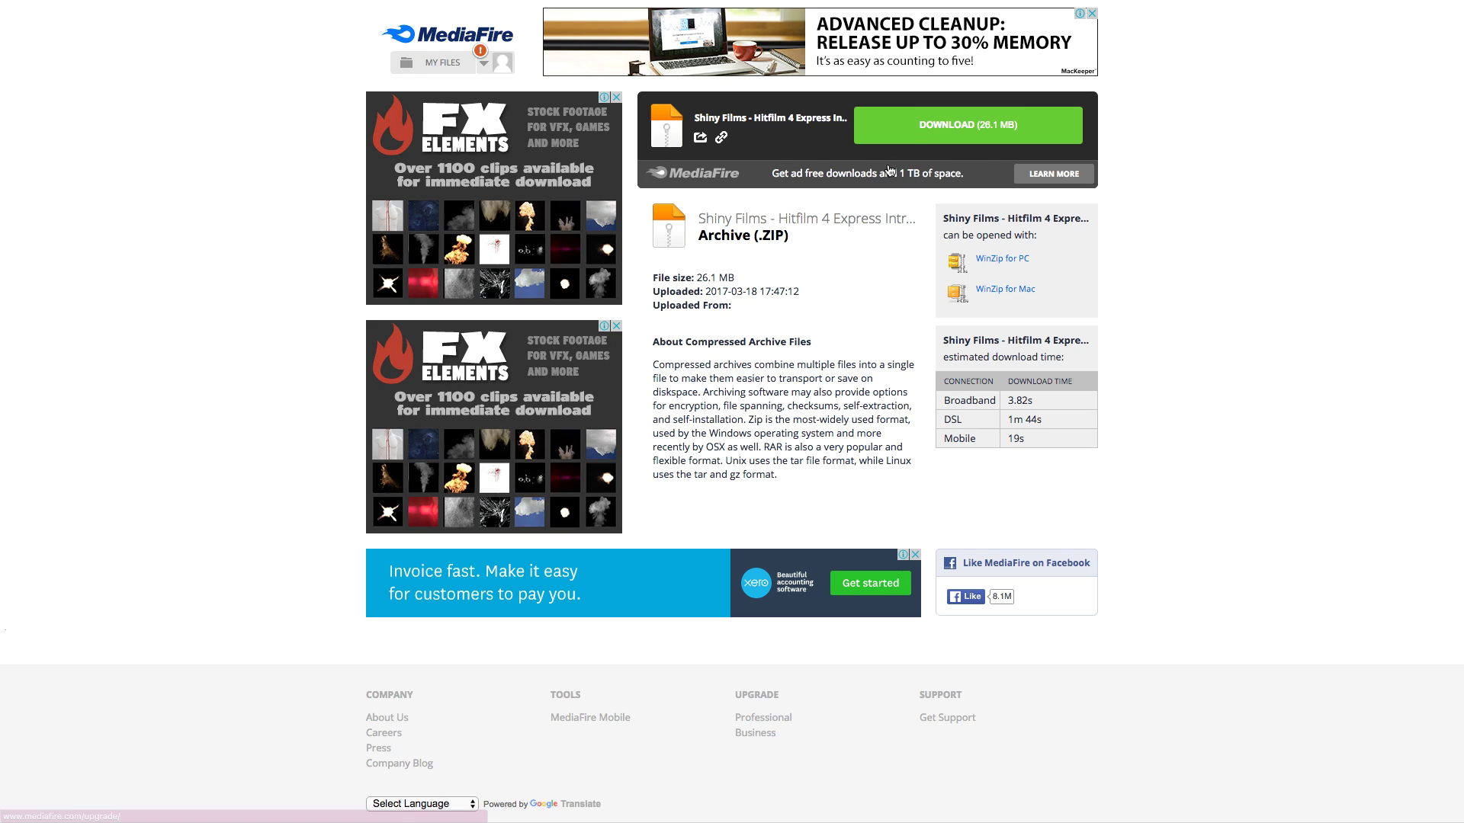
- Download the 26.1 MB Shiny Films HitFilm 4 Express intro templates zip from MediaFire
{"action": "left_click", "coordinate": [915, 129]}
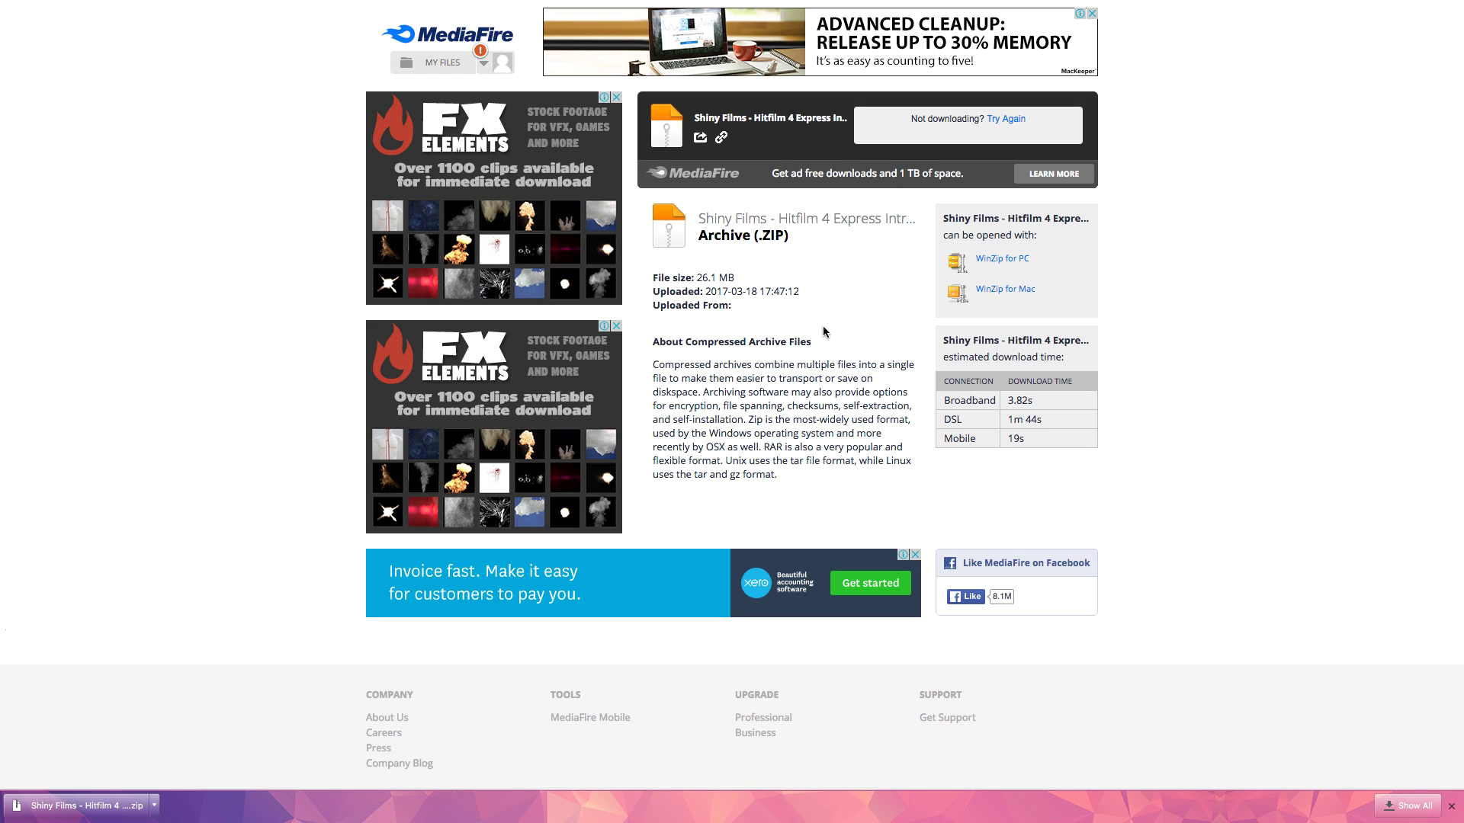
- Show the downloaded zip in Finder and open the extracted Shiny Films intro templates folder
{"action": "left_click", "coordinate": [122, 807]}
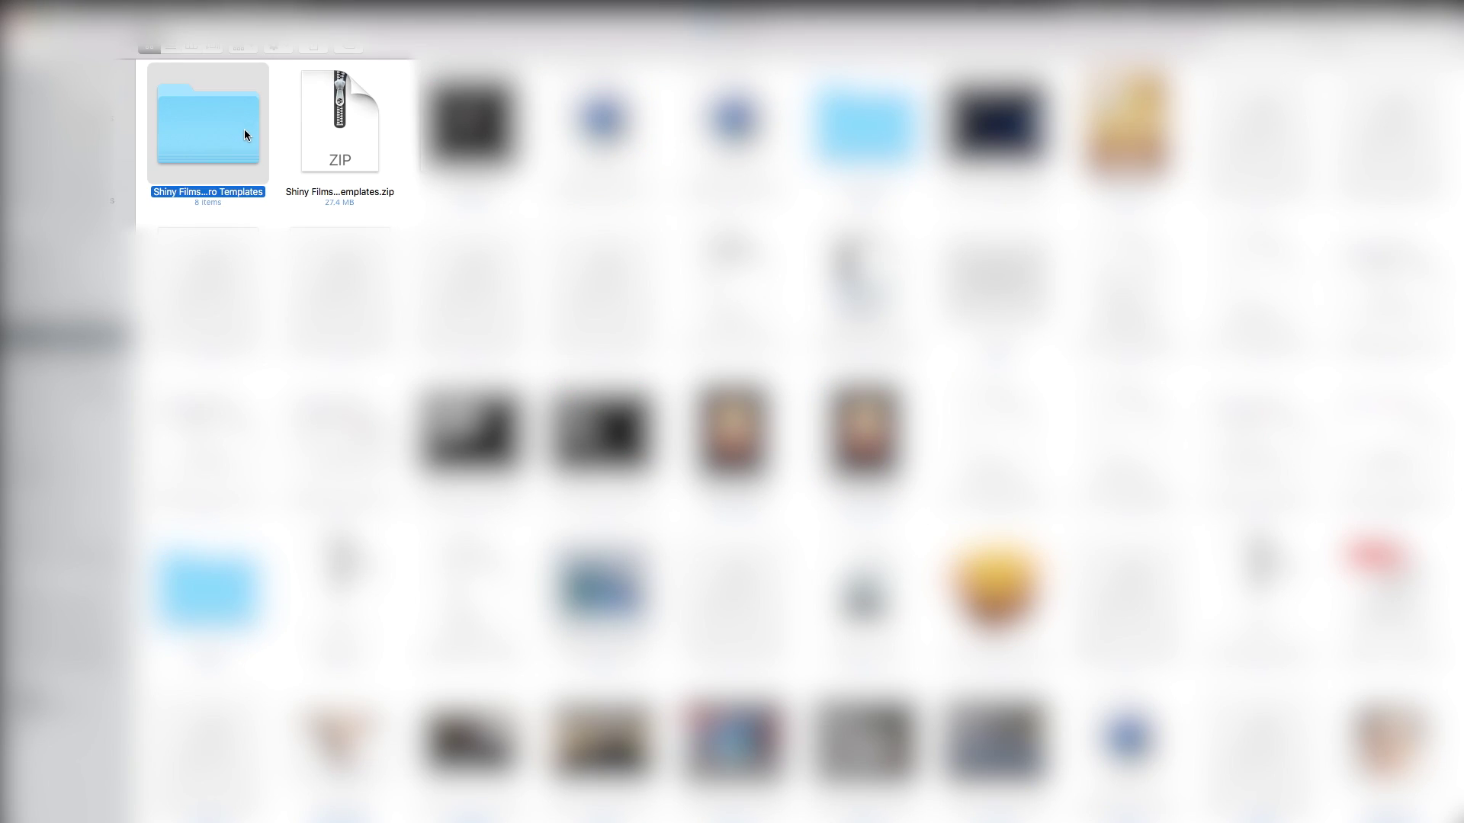
{"action": "double_click", "coordinate": [235, 125]}
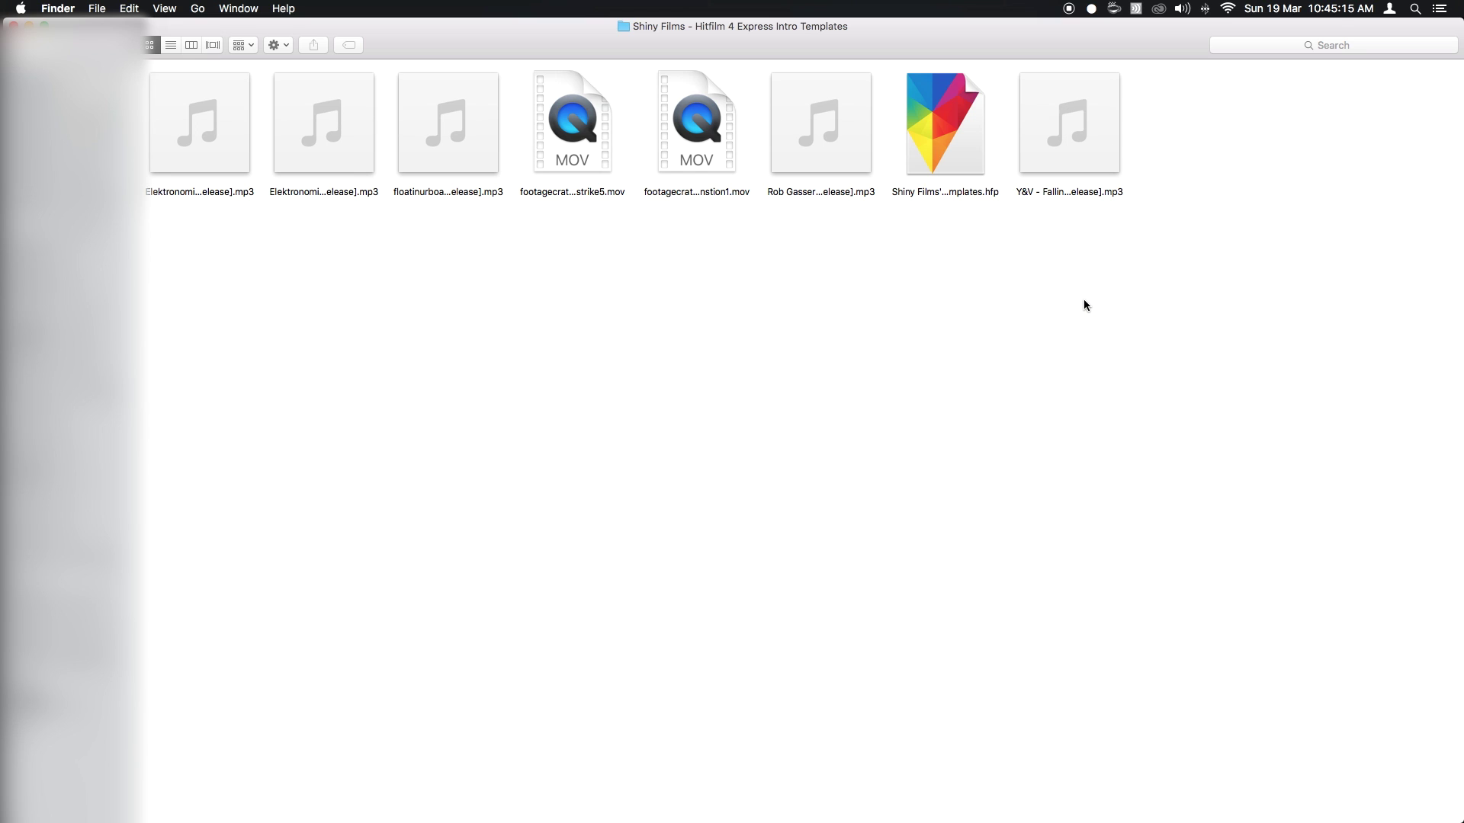
- Open the Shiny Films .hfp project in HitFilm and scroll through its seven missing files
{"action": "left_click", "coordinate": [971, 140]}
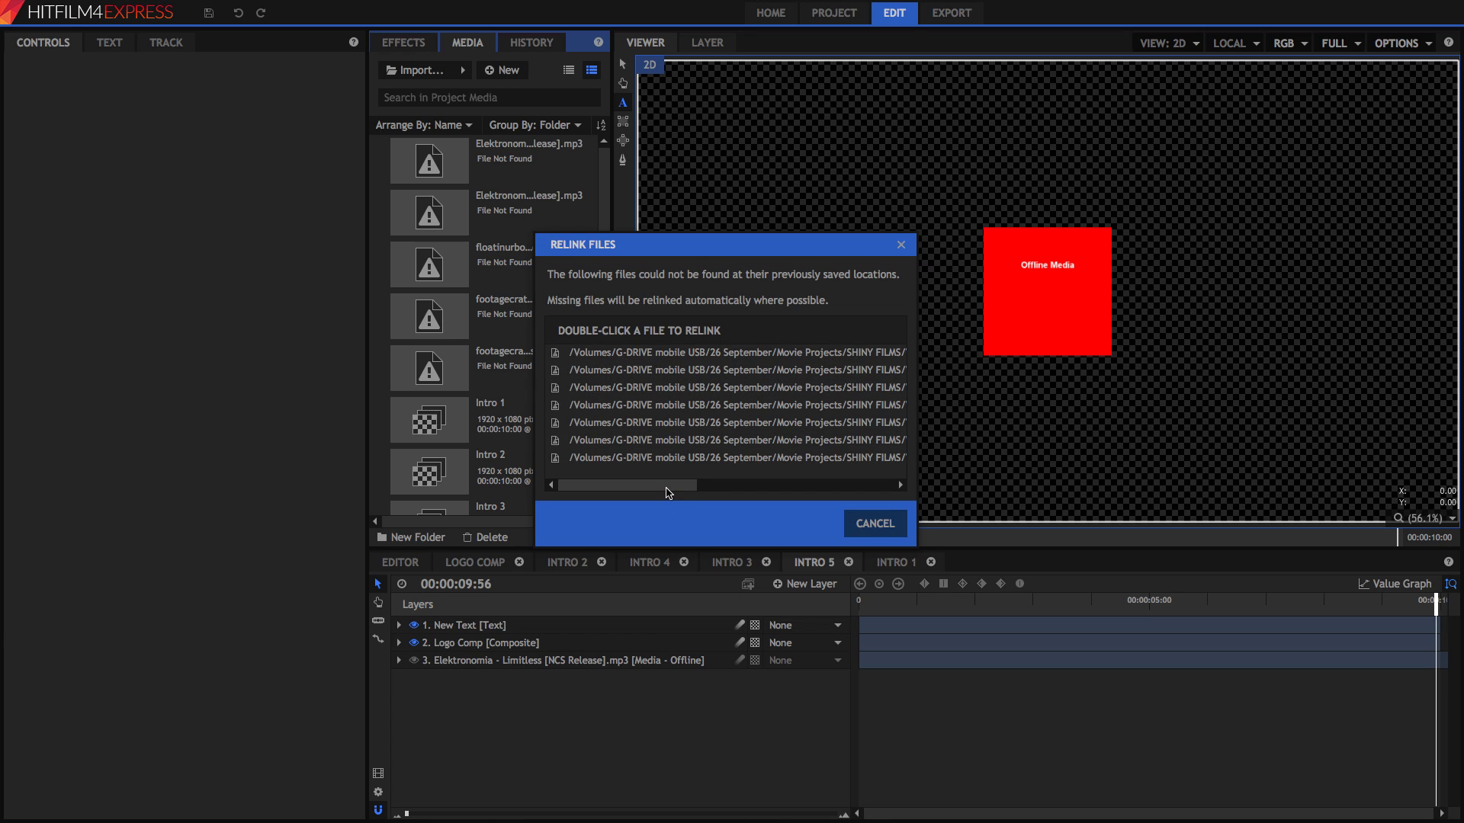
{"action": "left_click_drag", "start_coordinate": [670, 485], "coordinate": [868, 485]}
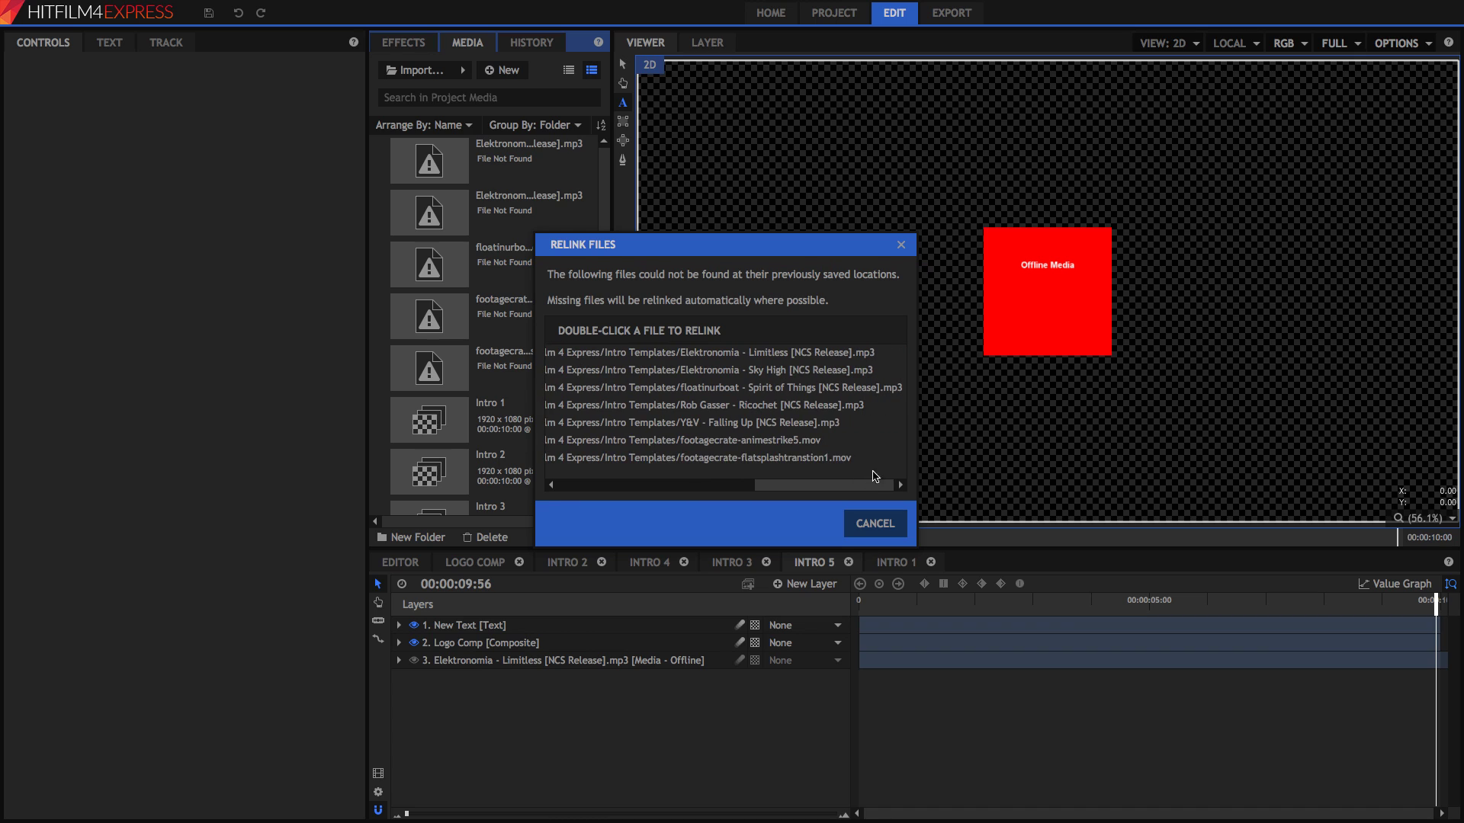
- Relink the missing media to Elektronomia - Limitless.mp3 in the Downloads templates folder
{"action": "double_click", "coordinate": [726, 354]}
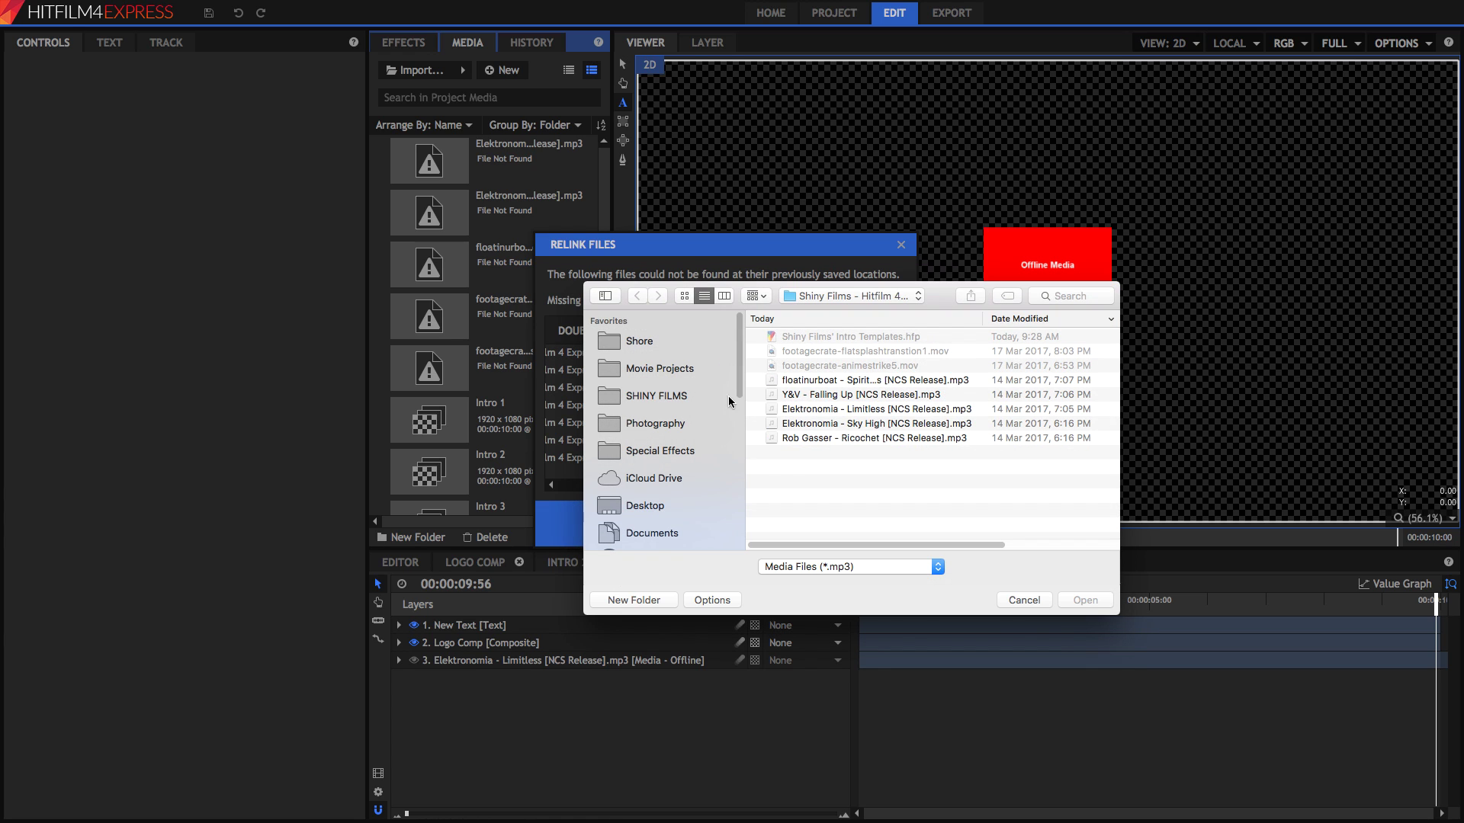
{"action": "scroll", "coordinate": [689, 424], "scroll_direction": "down", "scroll_amount": 4}
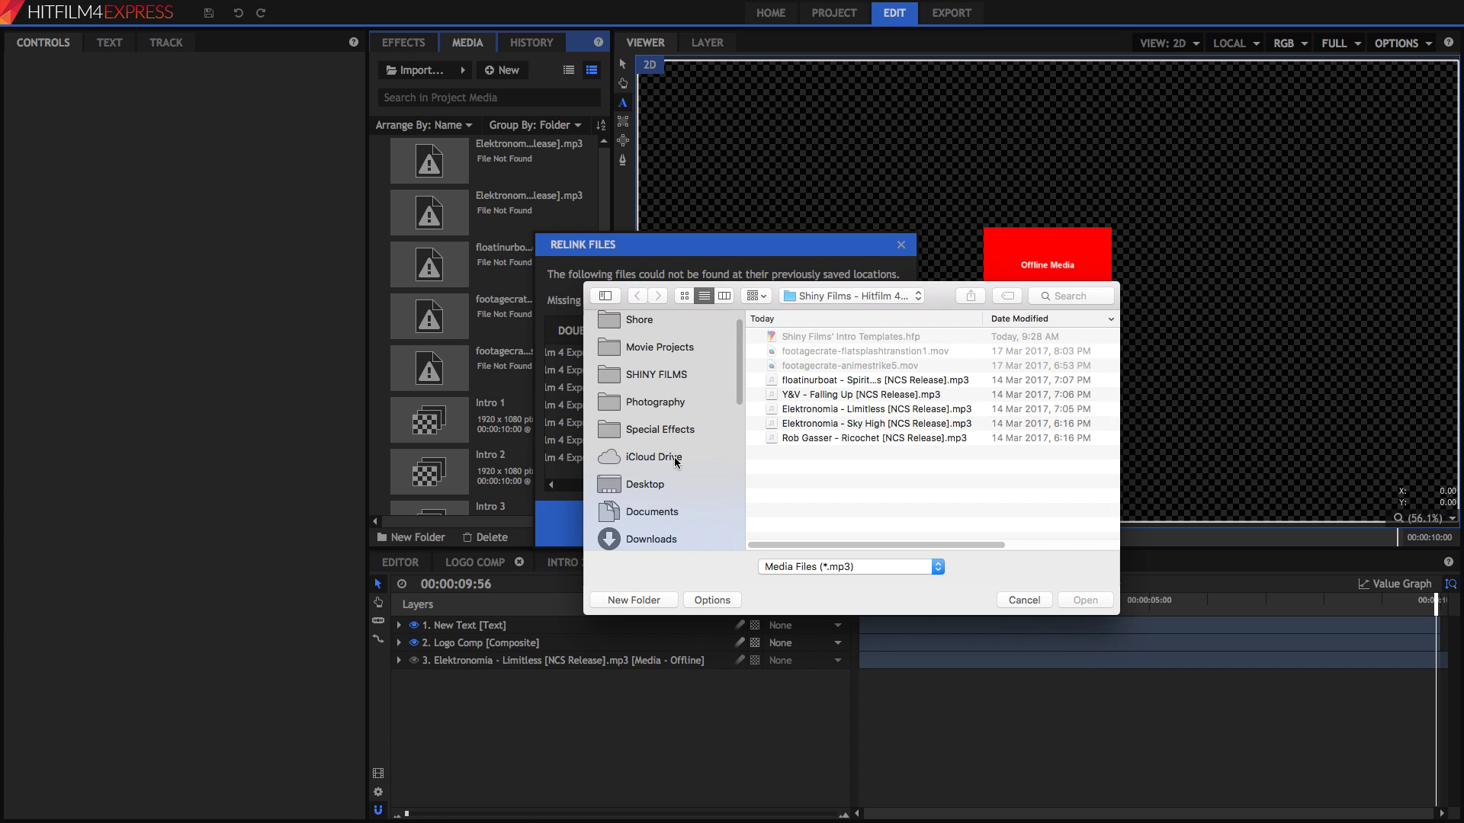
{"action": "left_click", "coordinate": [665, 438]}
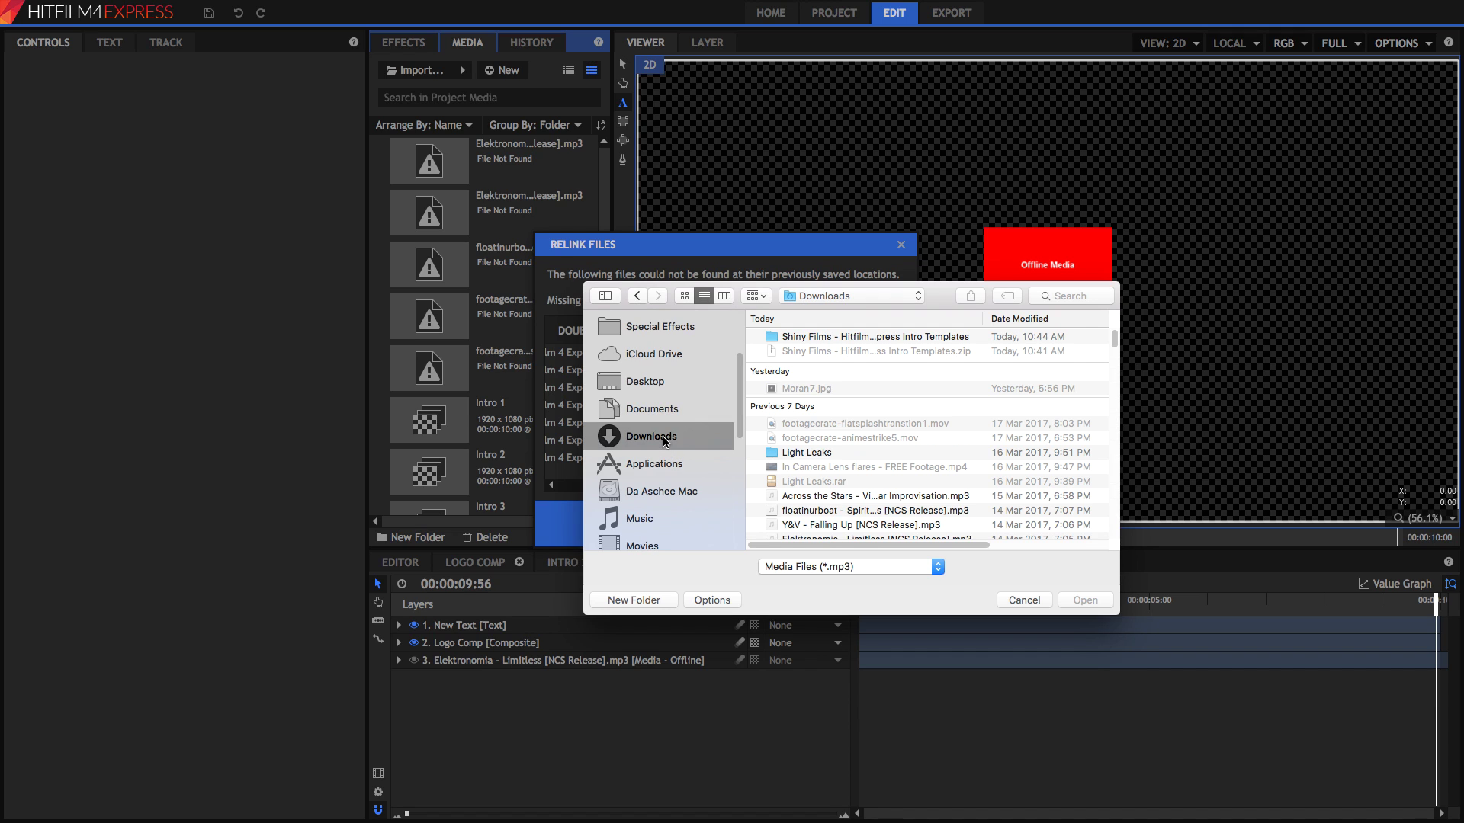
{"action": "double_click", "coordinate": [827, 336]}
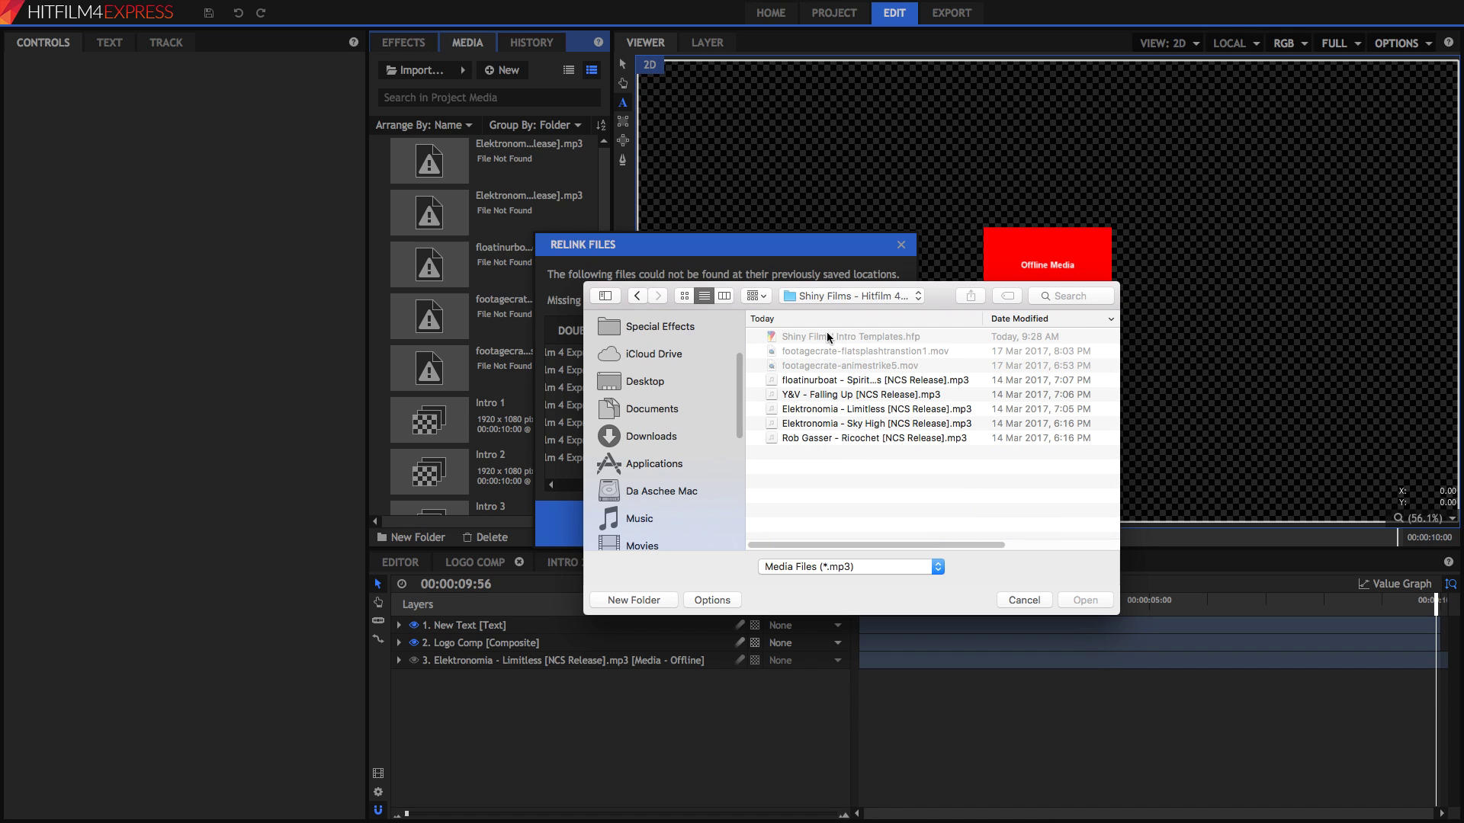
{"action": "left_click", "coordinate": [827, 409]}
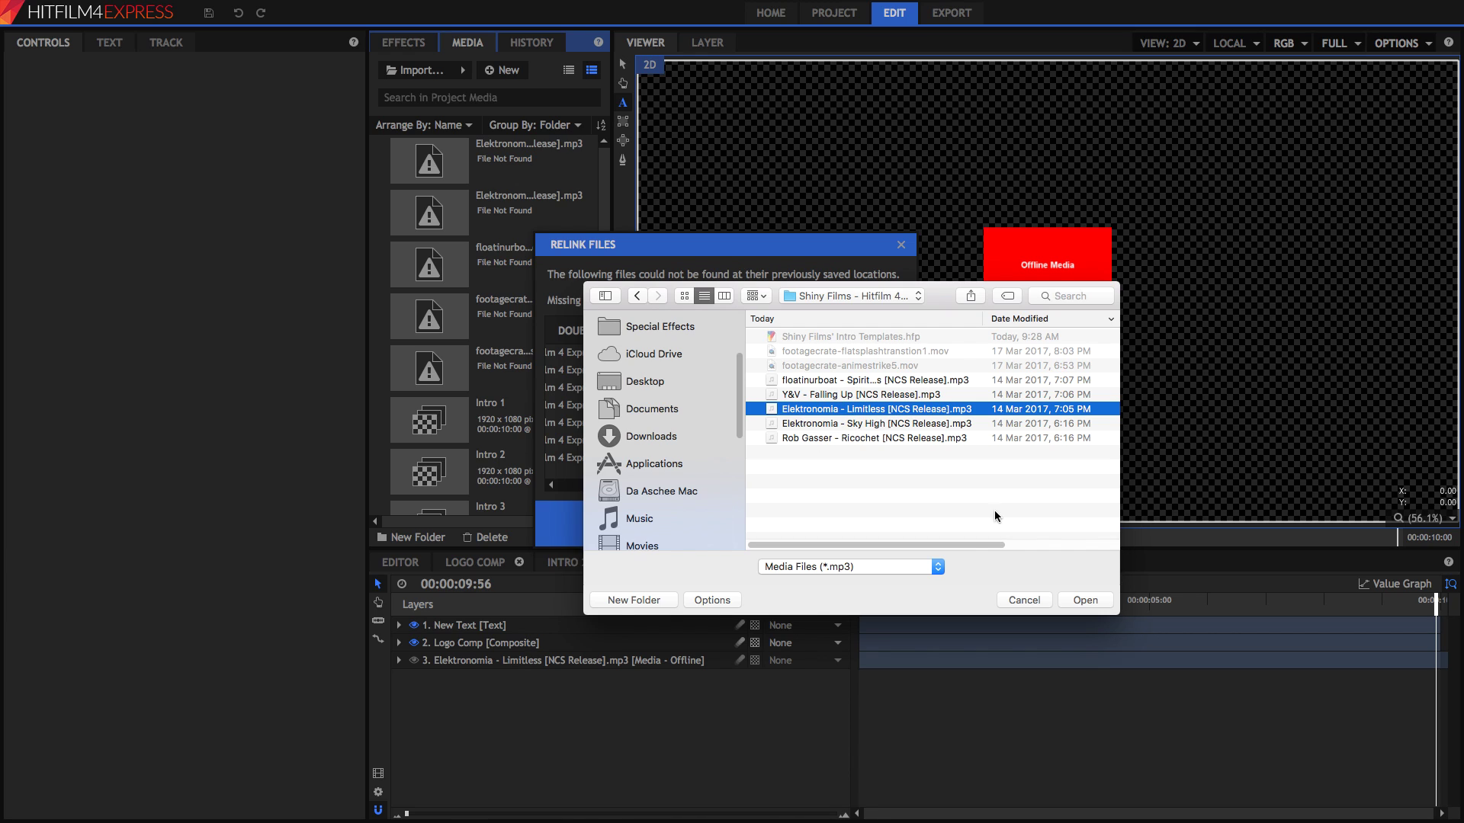
{"action": "left_click", "coordinate": [1078, 601]}
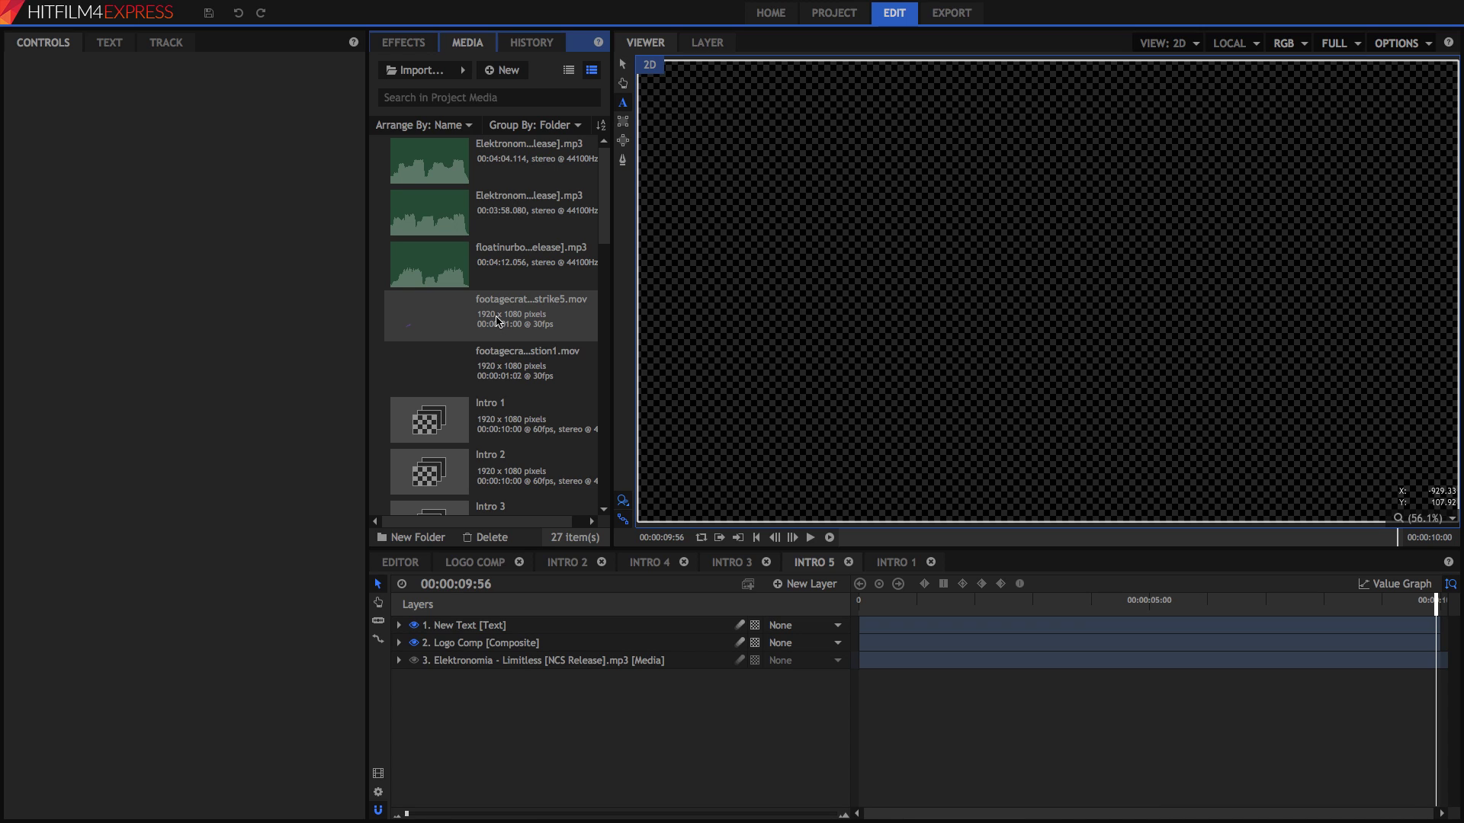
- Play Intro 1 from the start to see its SHINY FILMS title, with preview quality set to Full
{"action": "left_click", "coordinate": [884, 562]}
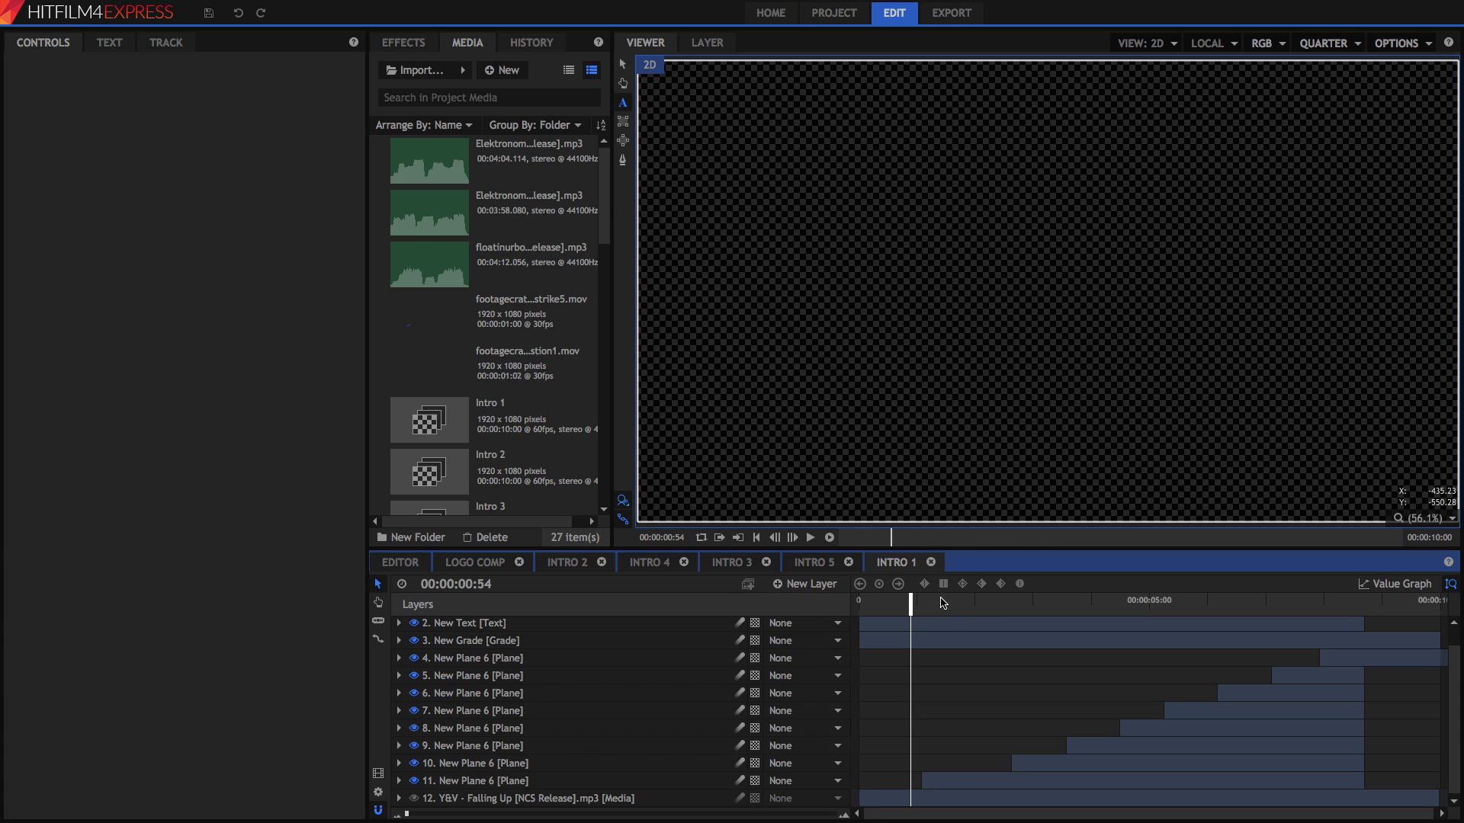
{"action": "left_click_drag", "start_coordinate": [881, 604], "coordinate": [858, 603]}
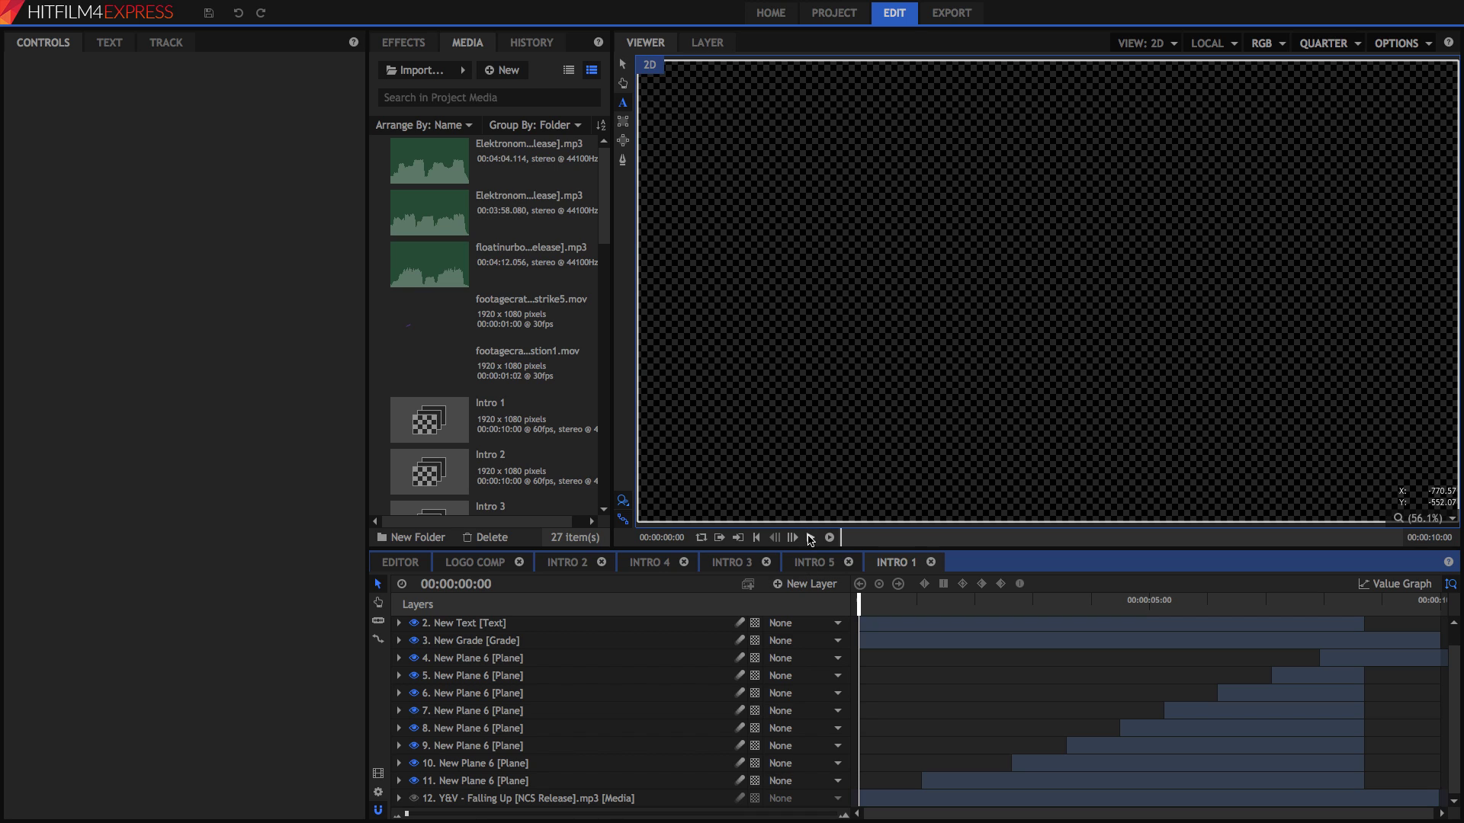
{"action": "left_click", "coordinate": [810, 538]}
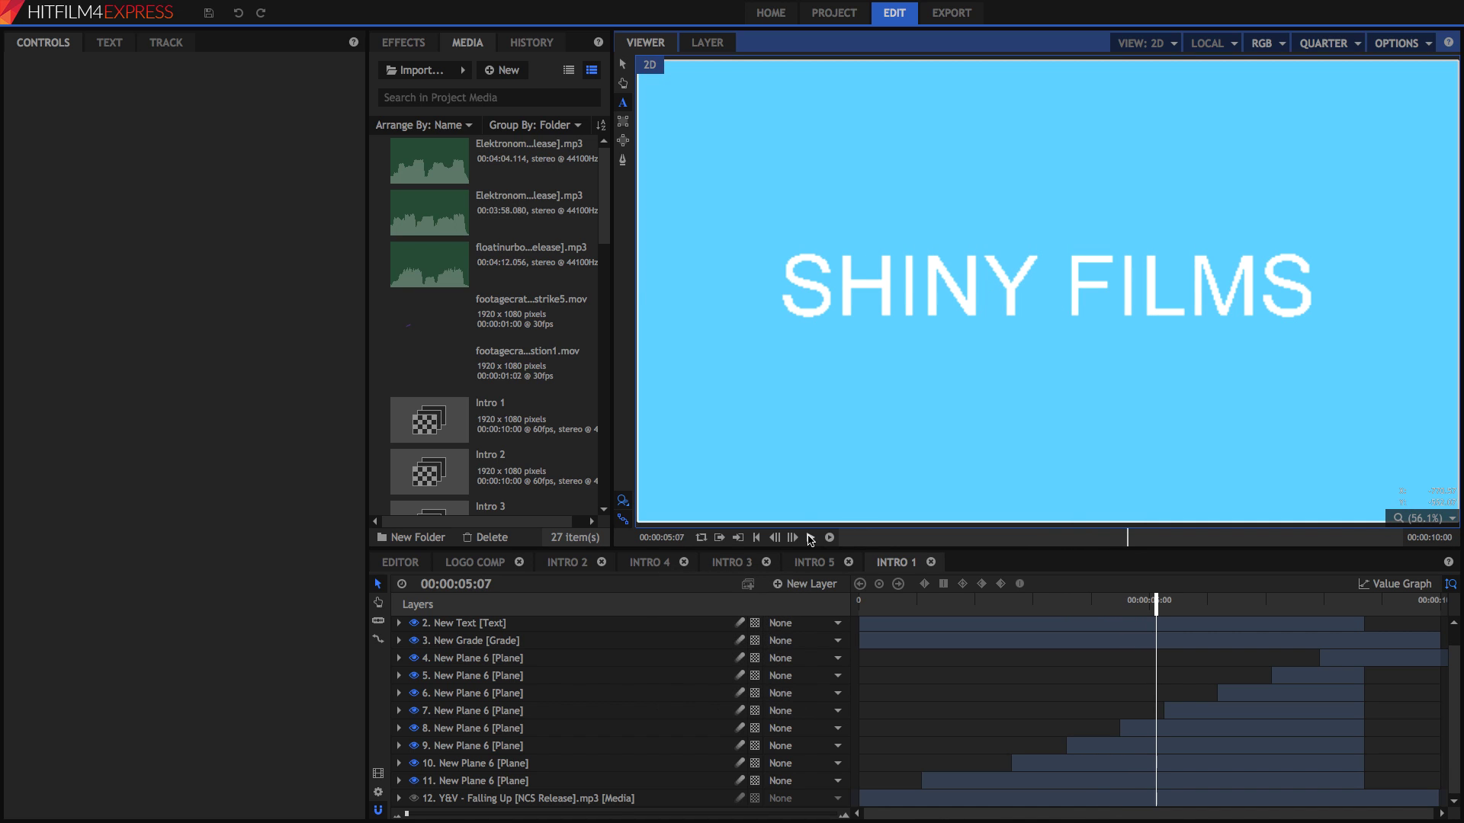
{"action": "left_click", "coordinate": [1324, 44]}
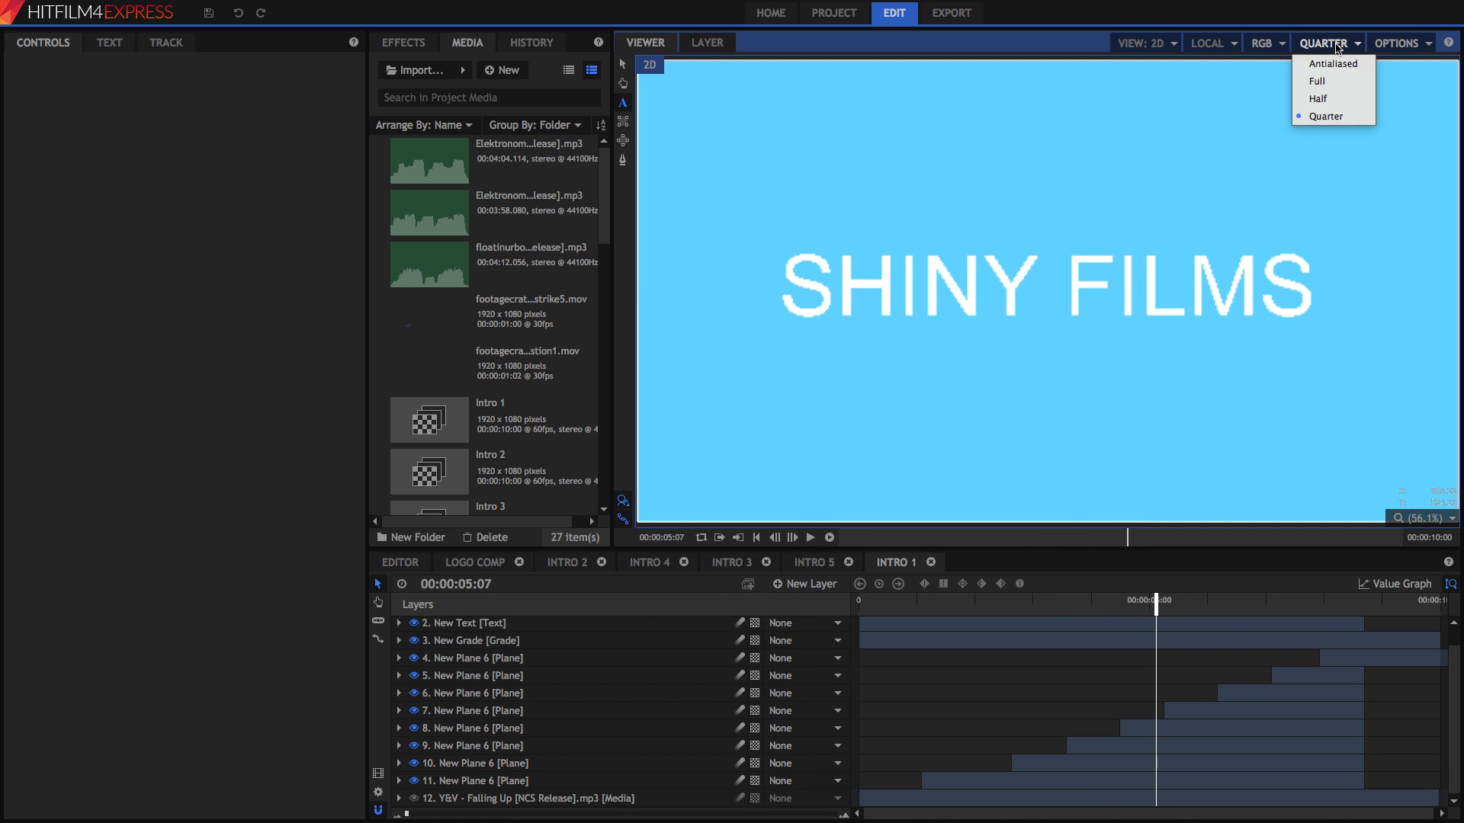
{"action": "left_click", "coordinate": [1317, 89]}
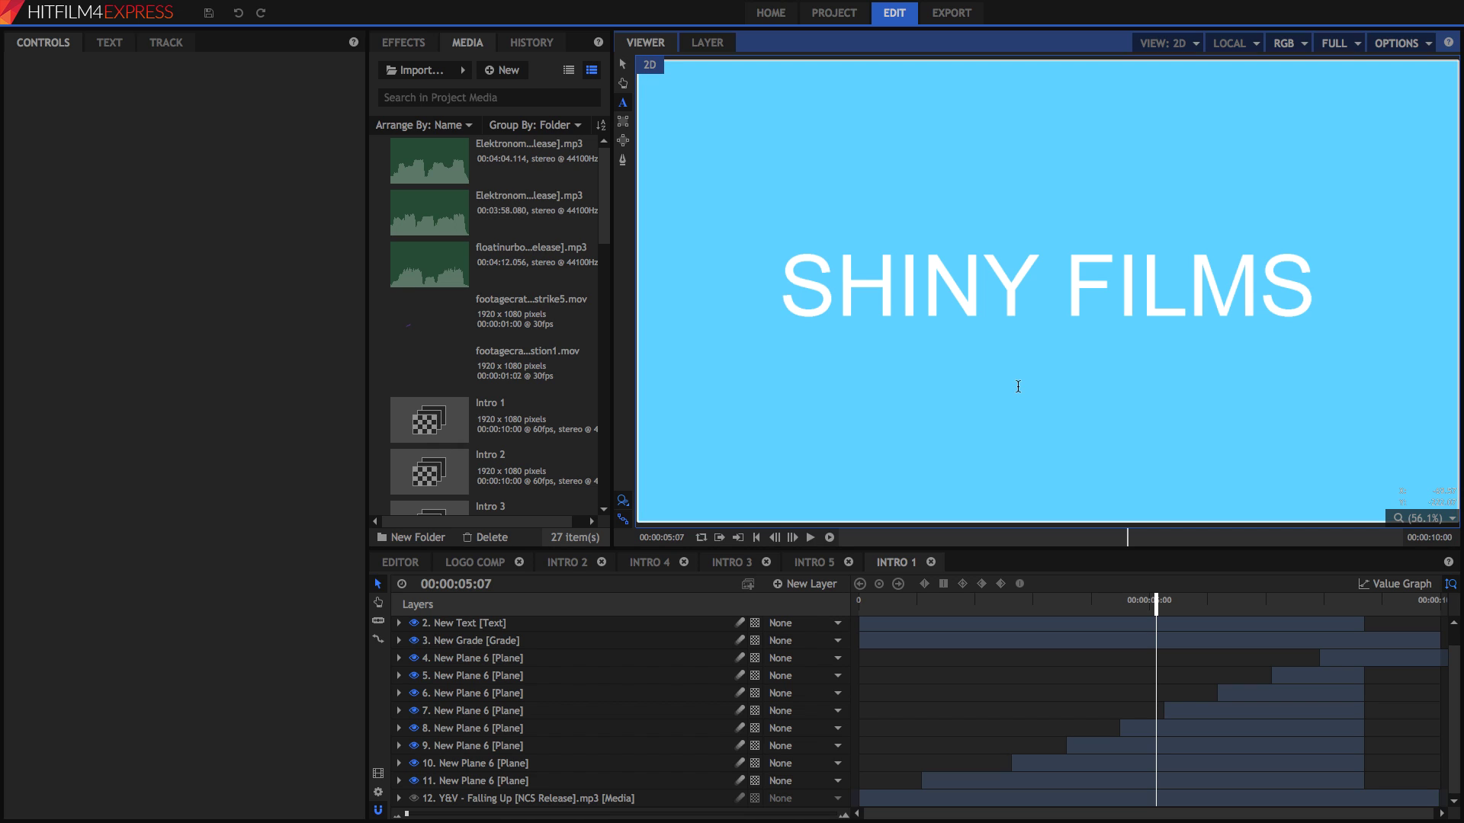
- Replace the Intro 1 title text SHINY FILMS with PEWDIEPIE
{"action": "key", "text": "XF86AudioLowerVolume"}
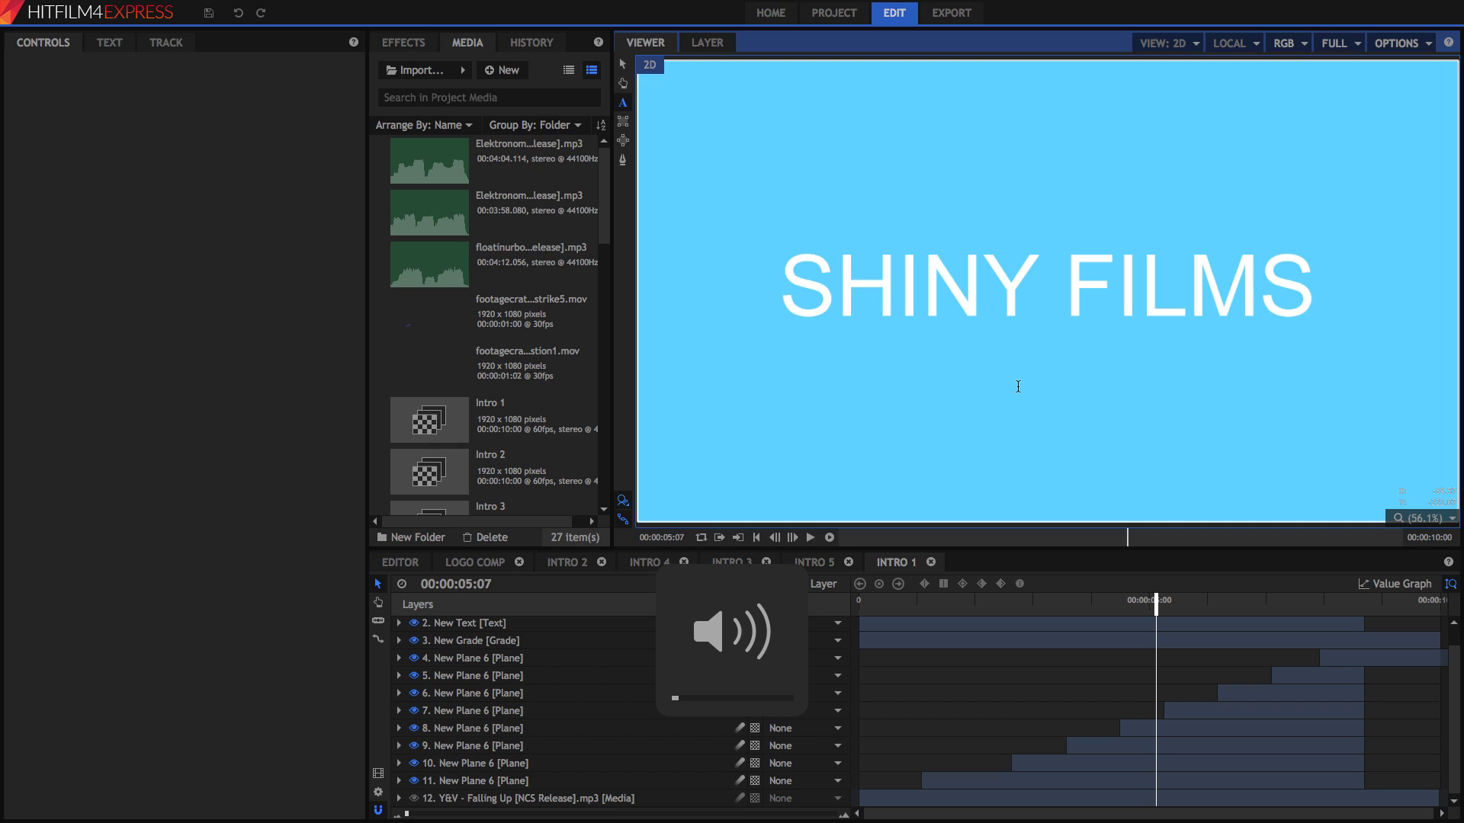
{"action": "scroll", "coordinate": [610, 644], "scroll_direction": "up", "scroll_amount": 1}
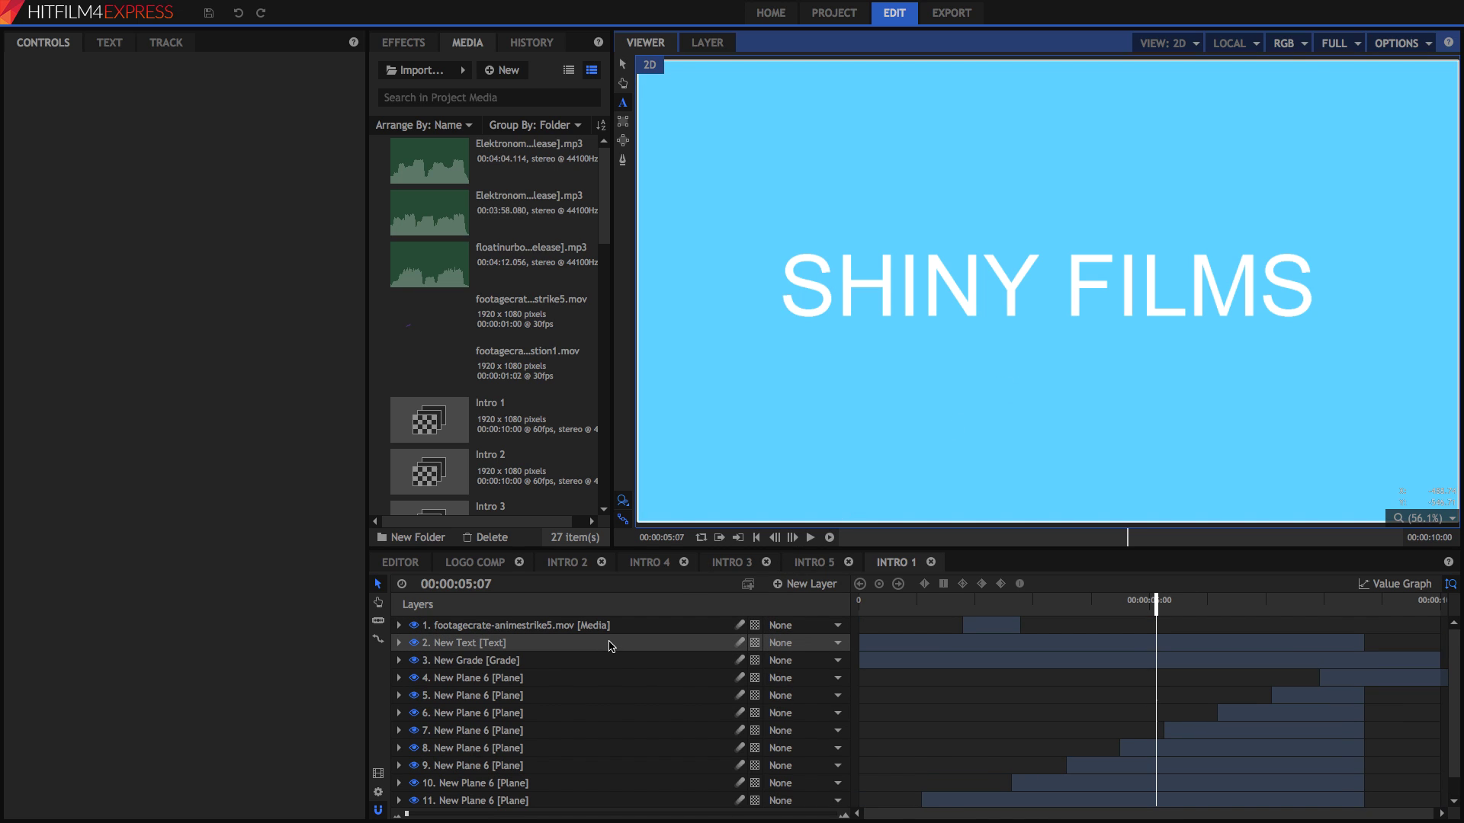
{"action": "left_click", "coordinate": [565, 646]}
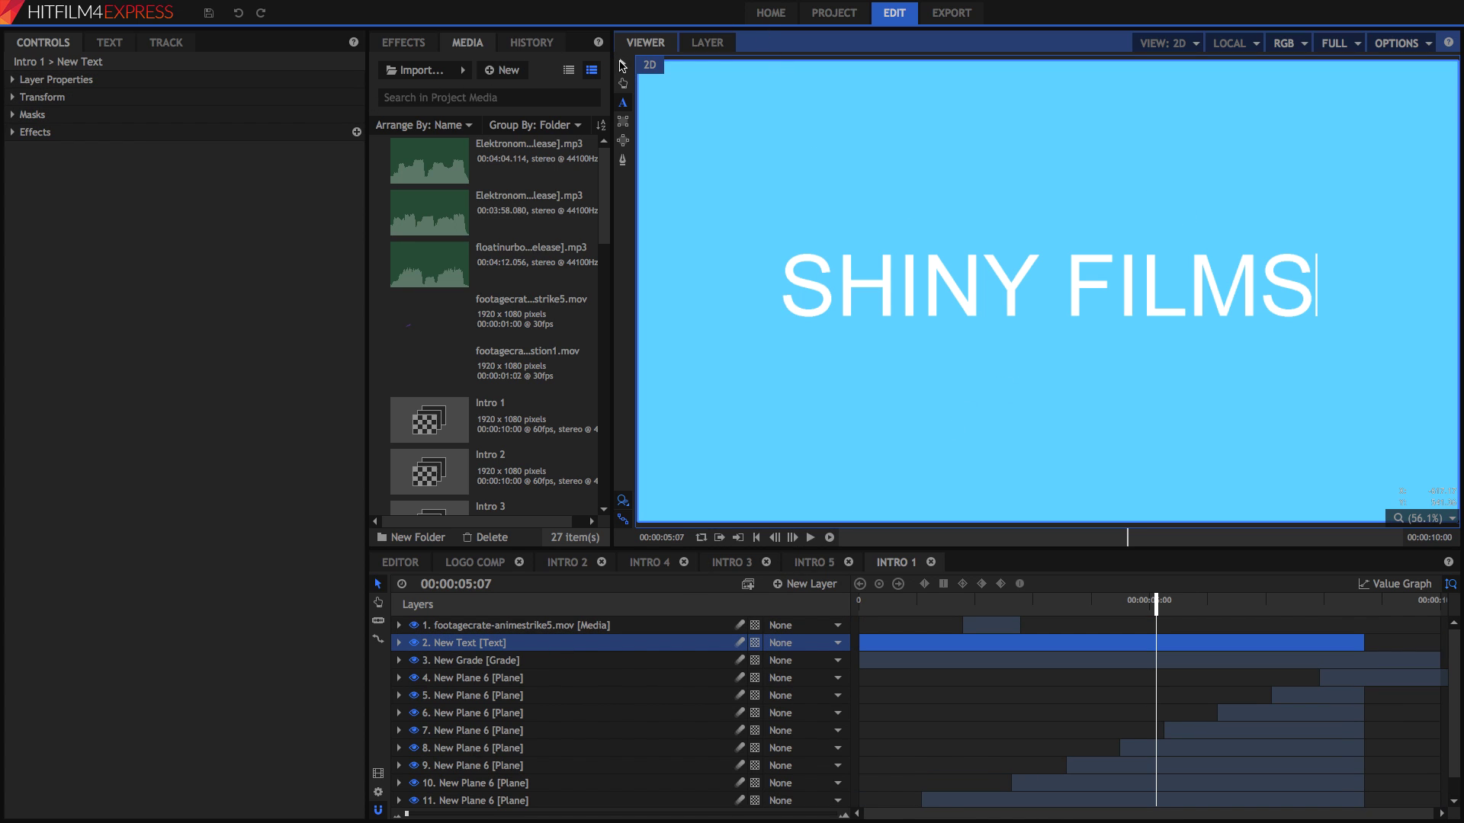
{"action": "left_click", "coordinate": [623, 65]}
{"action": "left_click", "coordinate": [623, 103]}
{"action": "left_click_drag", "start_coordinate": [1313, 292], "coordinate": [732, 318]}
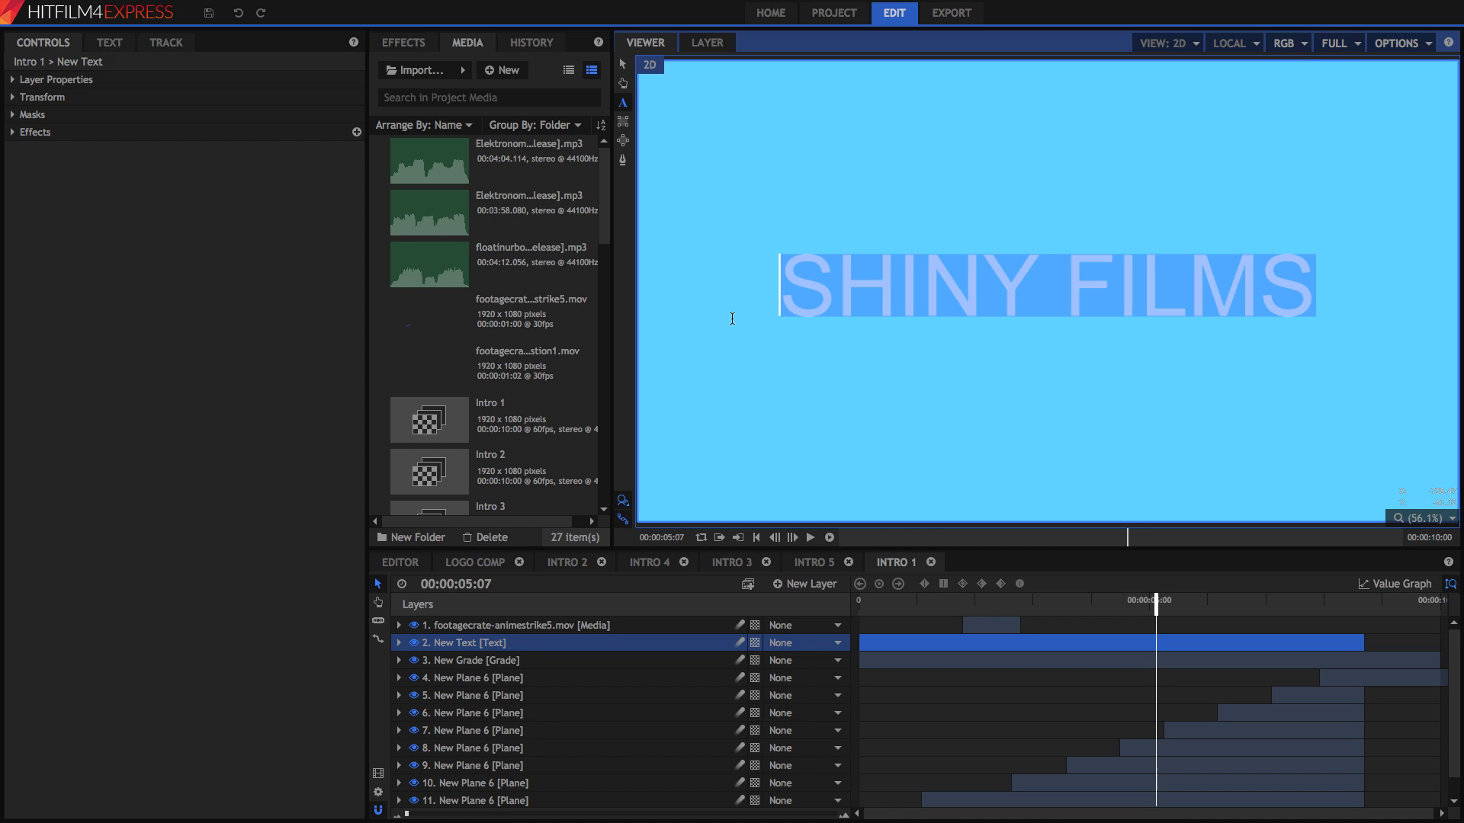
{"action": "type", "text": "PEWDIEPIE"}
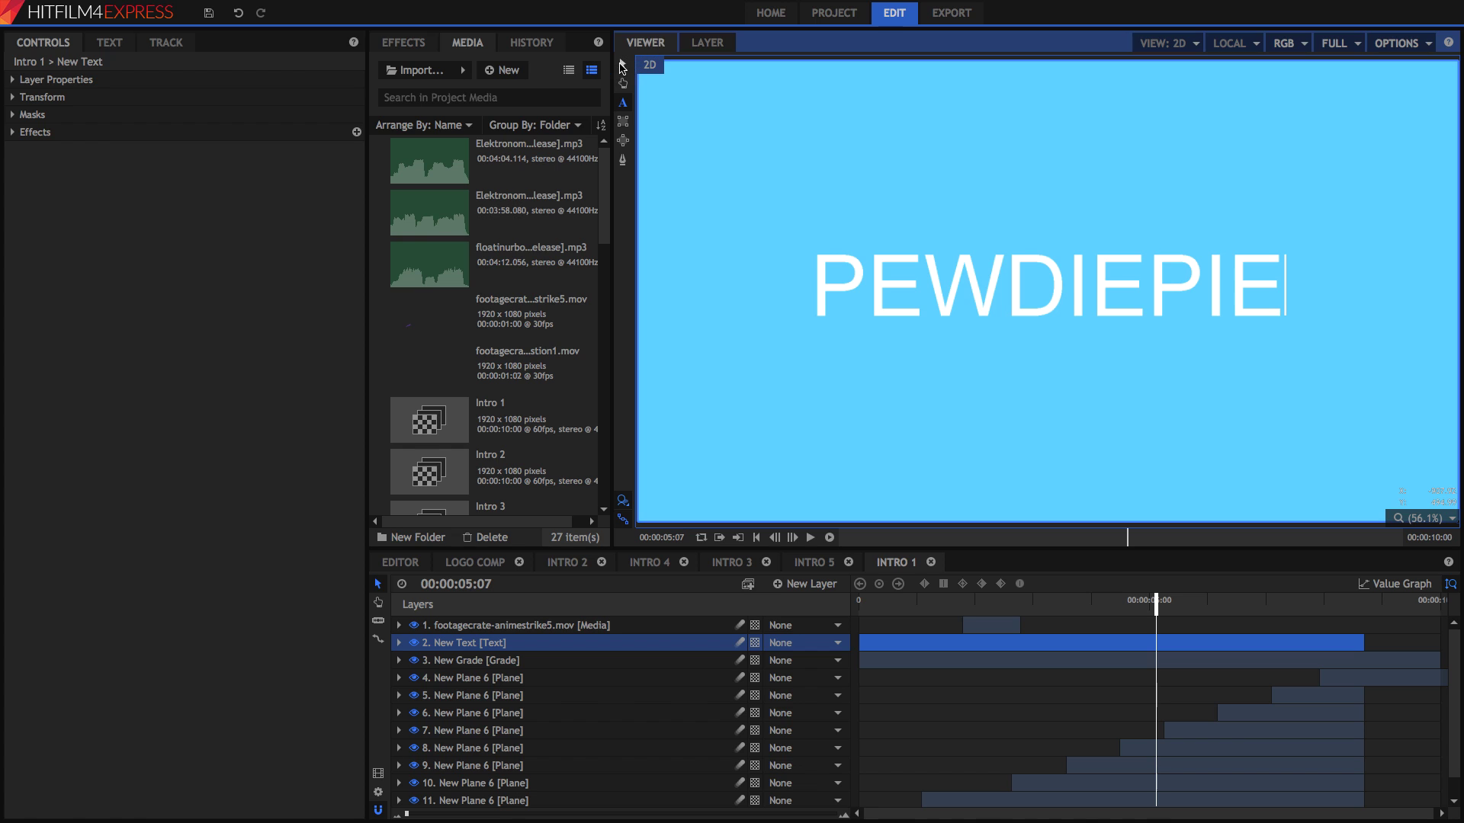
{"action": "left_click", "coordinate": [623, 64]}
- Preview the PEWDIEPIE title reveal, then select all of its text
{"action": "left_click_drag", "start_coordinate": [925, 600], "coordinate": [948, 598]}
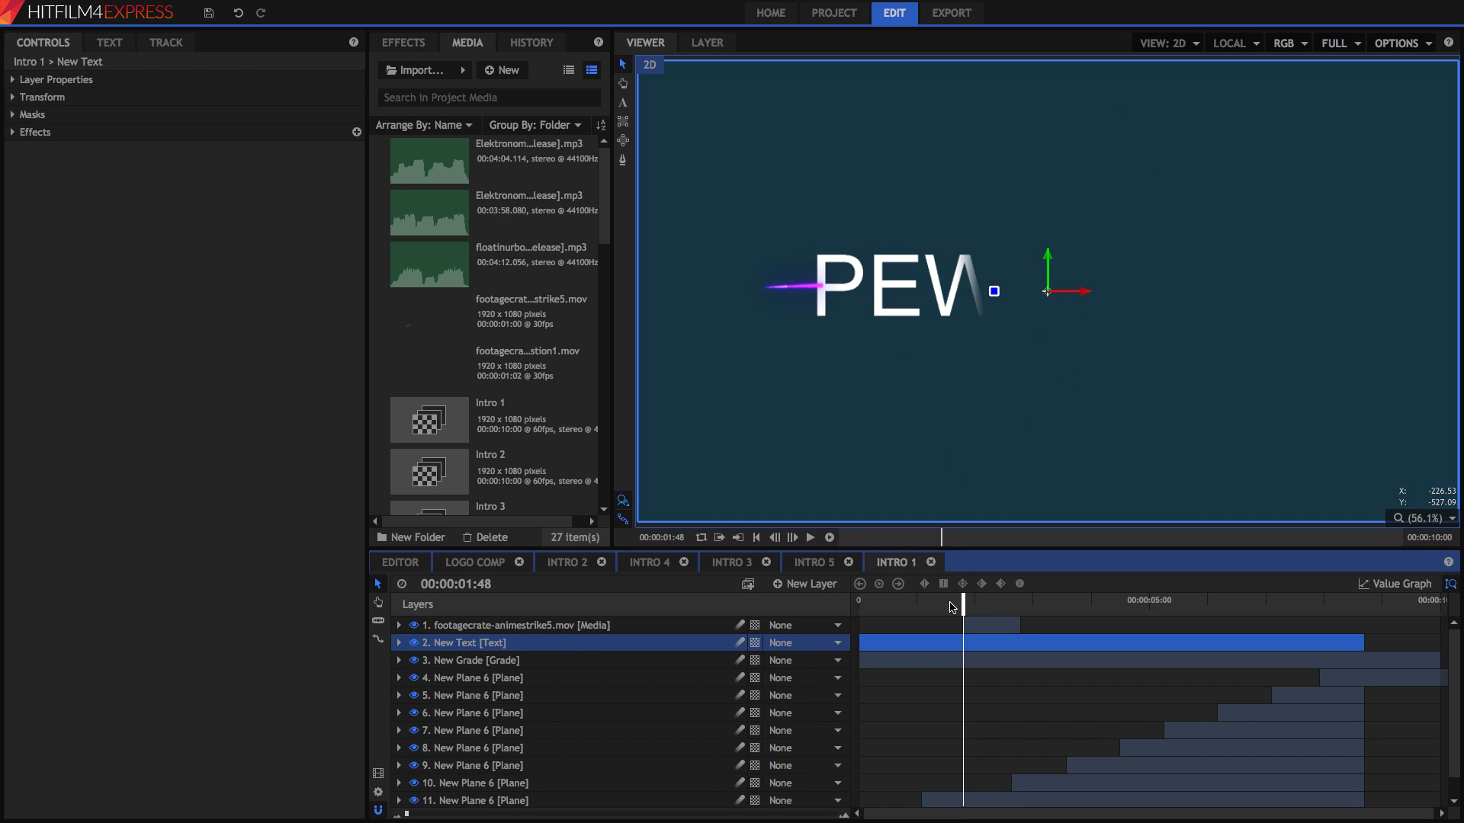
{"action": "key", "text": "space"}
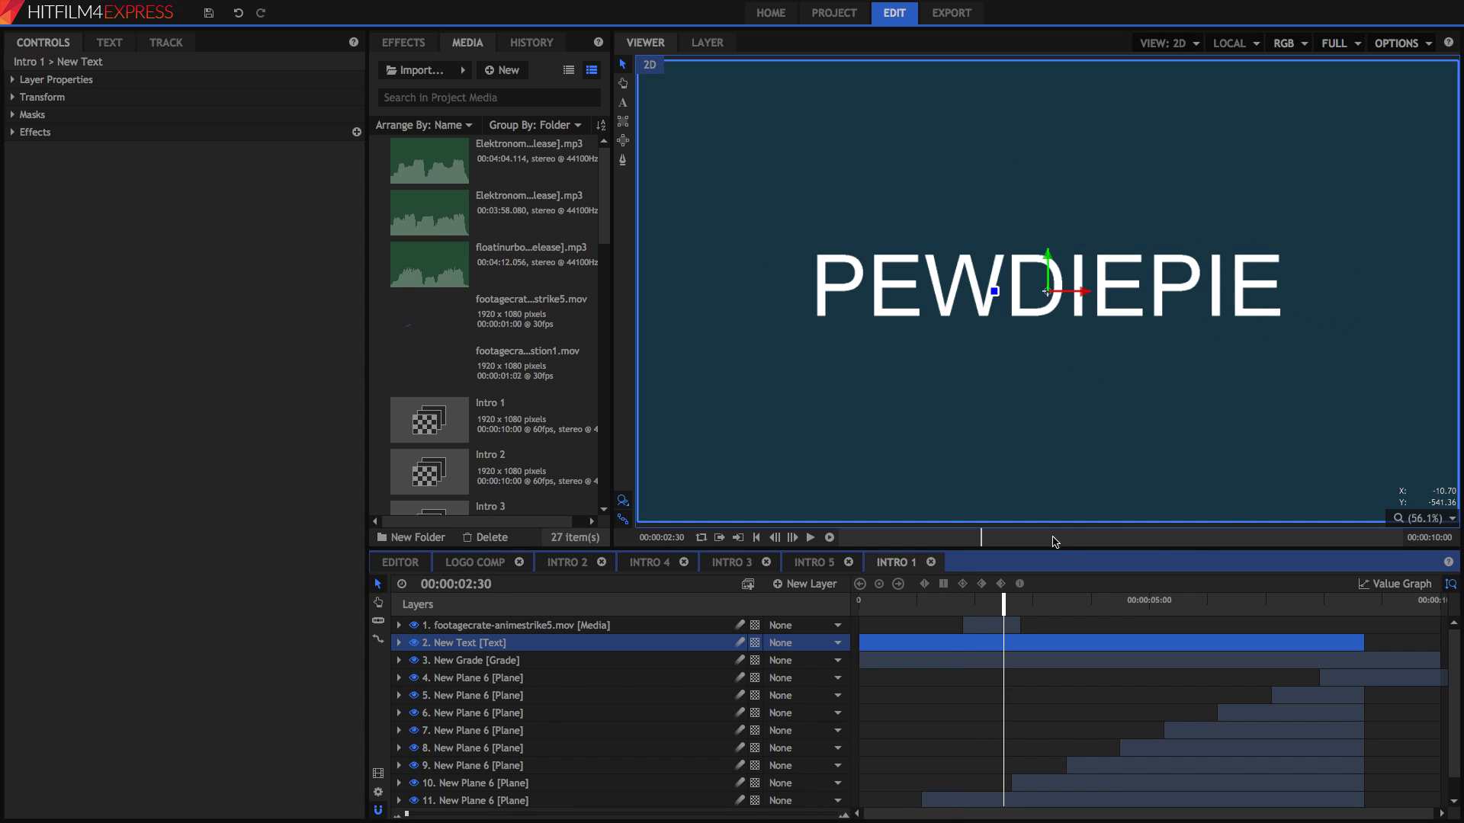
{"action": "key", "text": "space"}
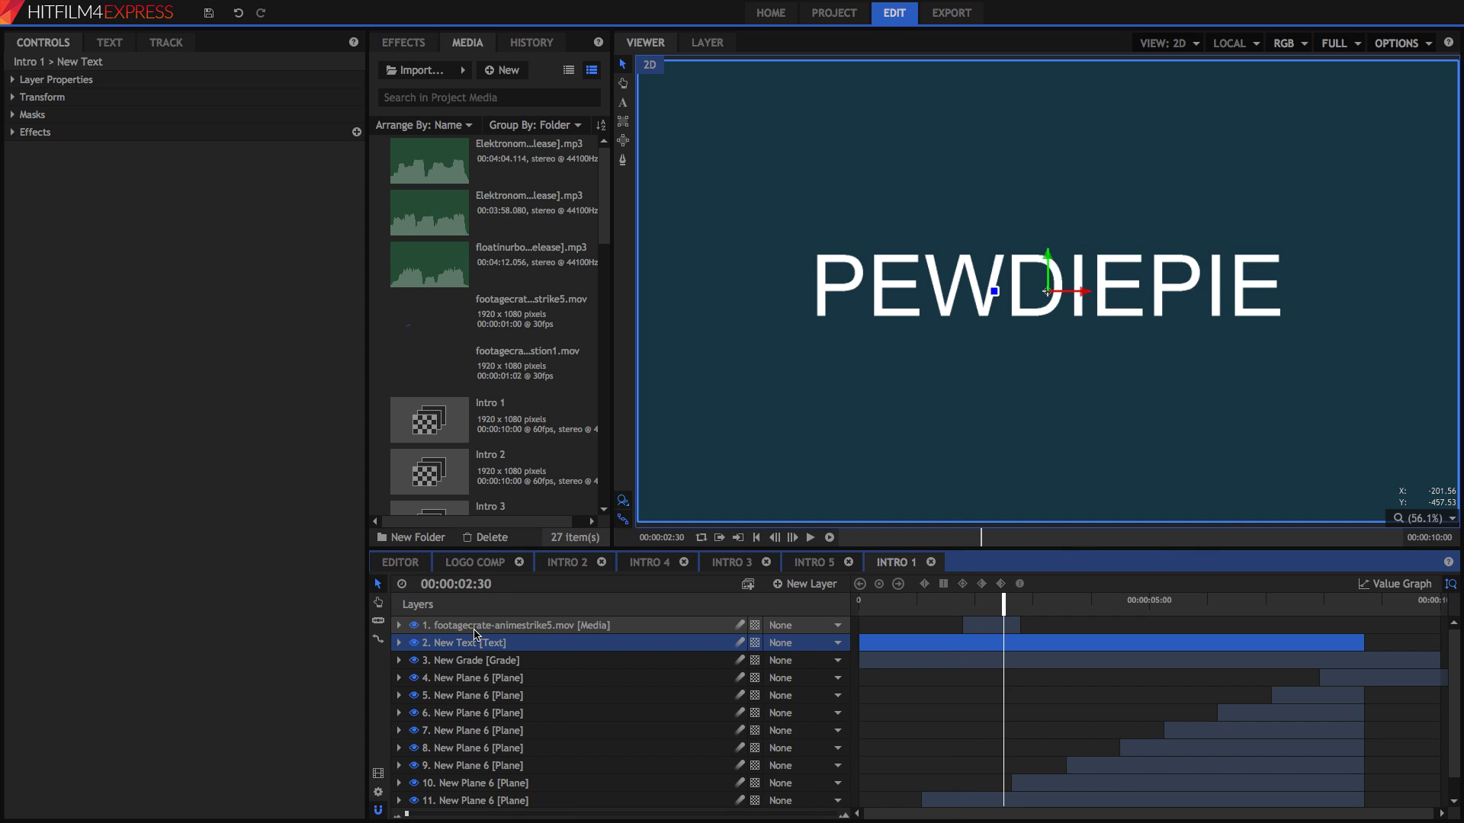
{"action": "left_click", "coordinate": [623, 102]}
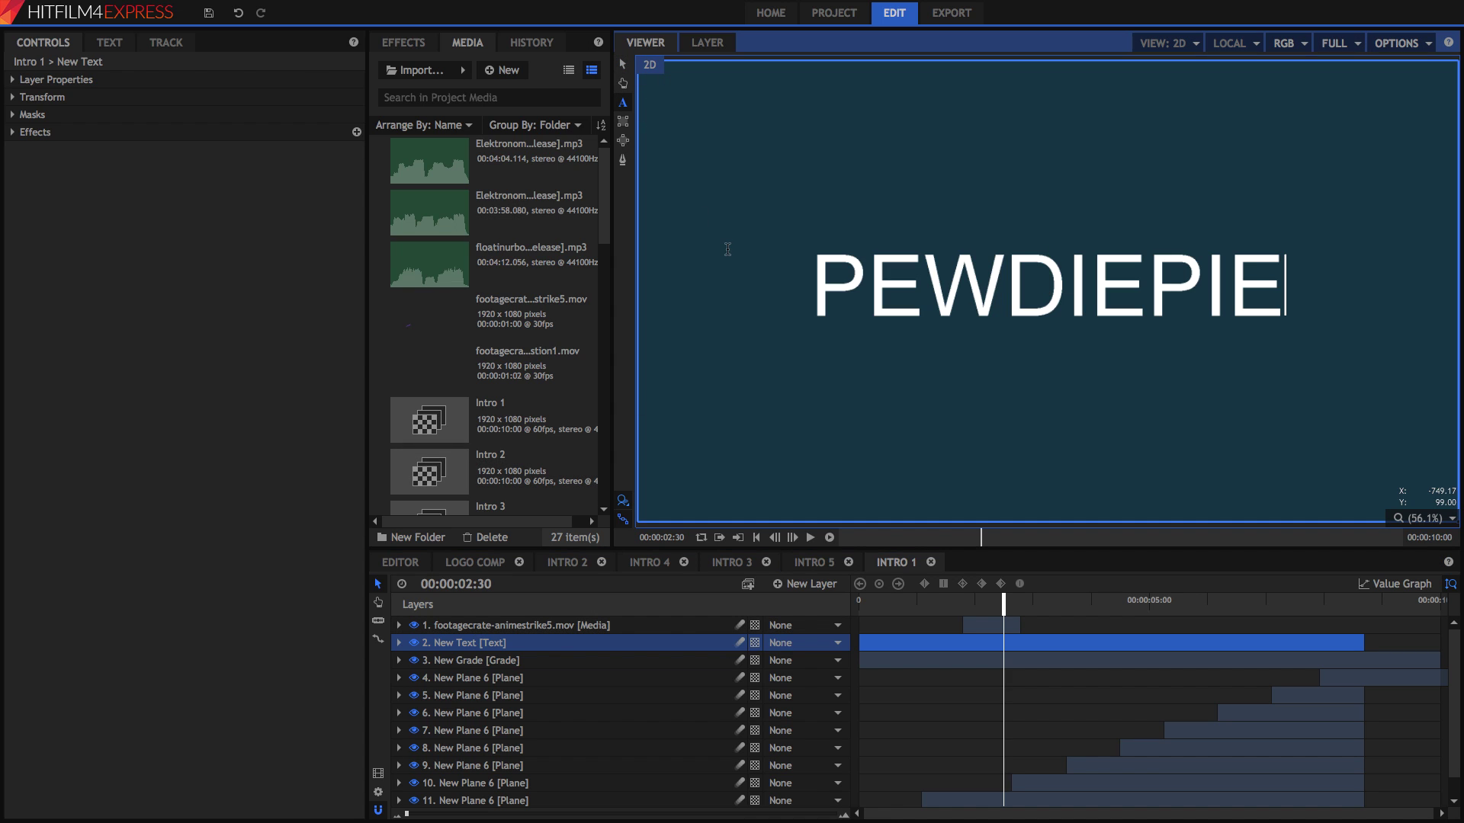
{"action": "left_click_drag", "start_coordinate": [727, 249], "coordinate": [1338, 267]}
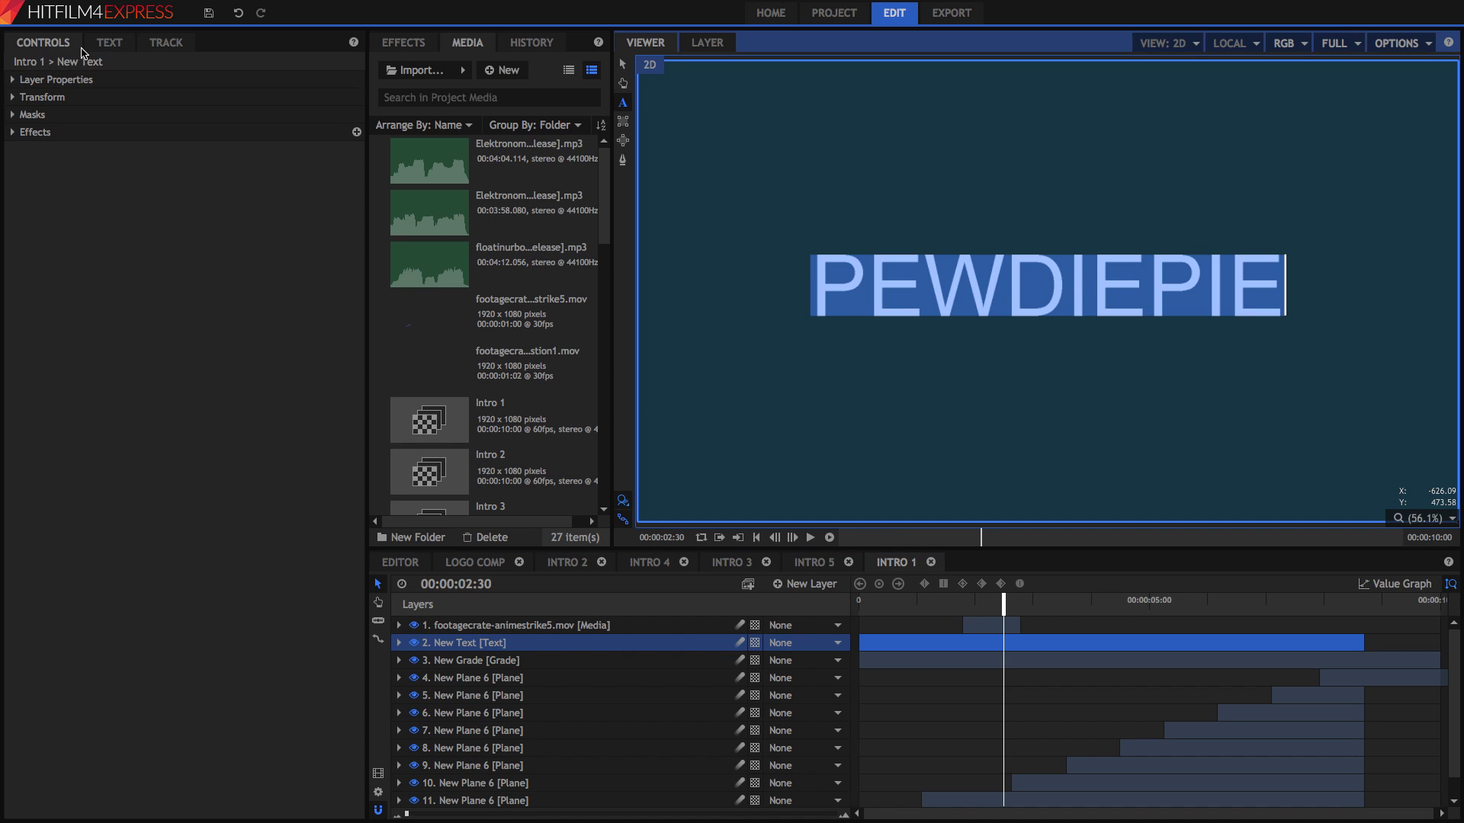
{"action": "left_click", "coordinate": [1277, 236]}
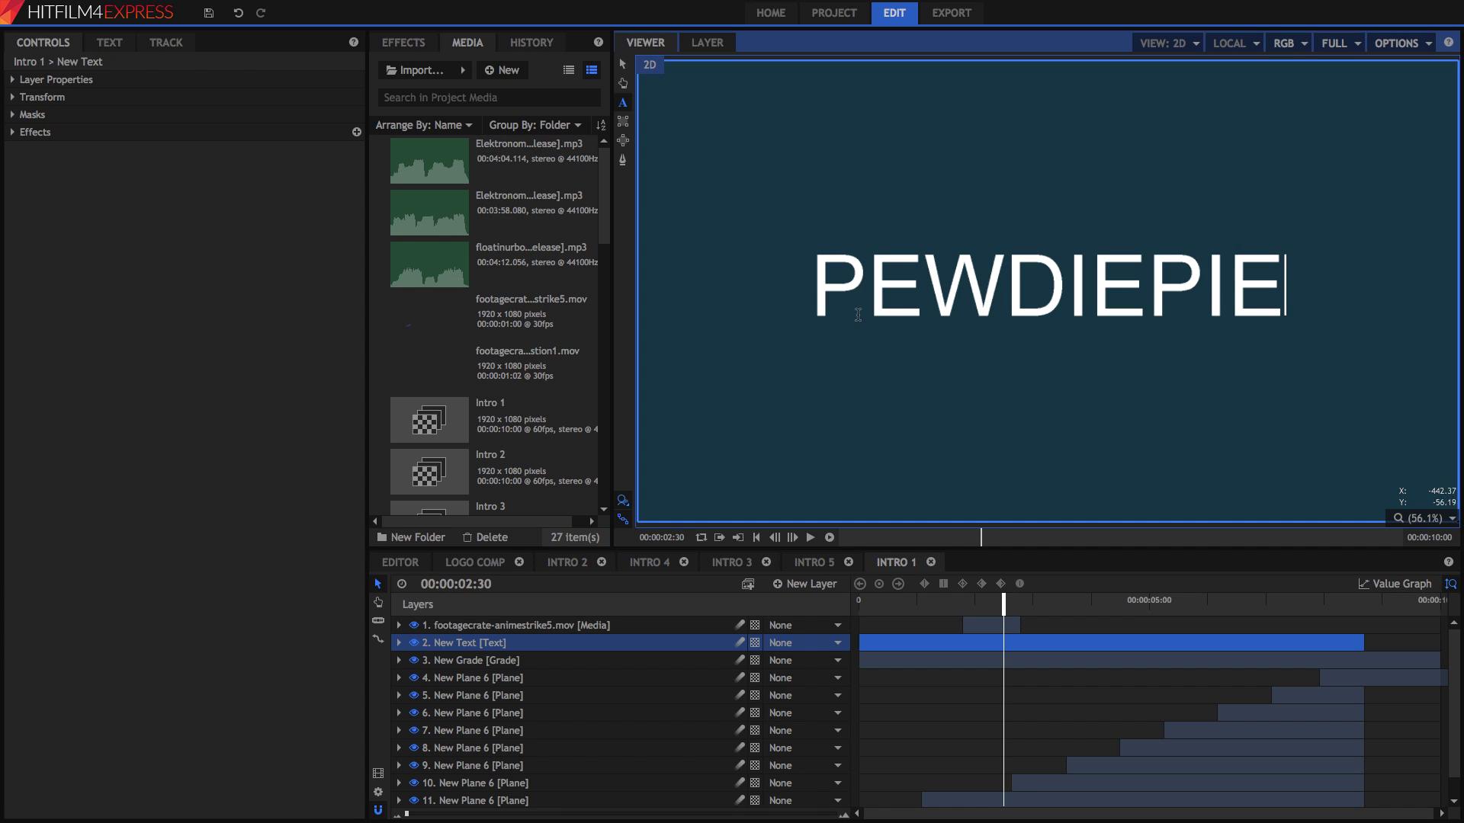
{"action": "key", "text": "ctrl+a"}
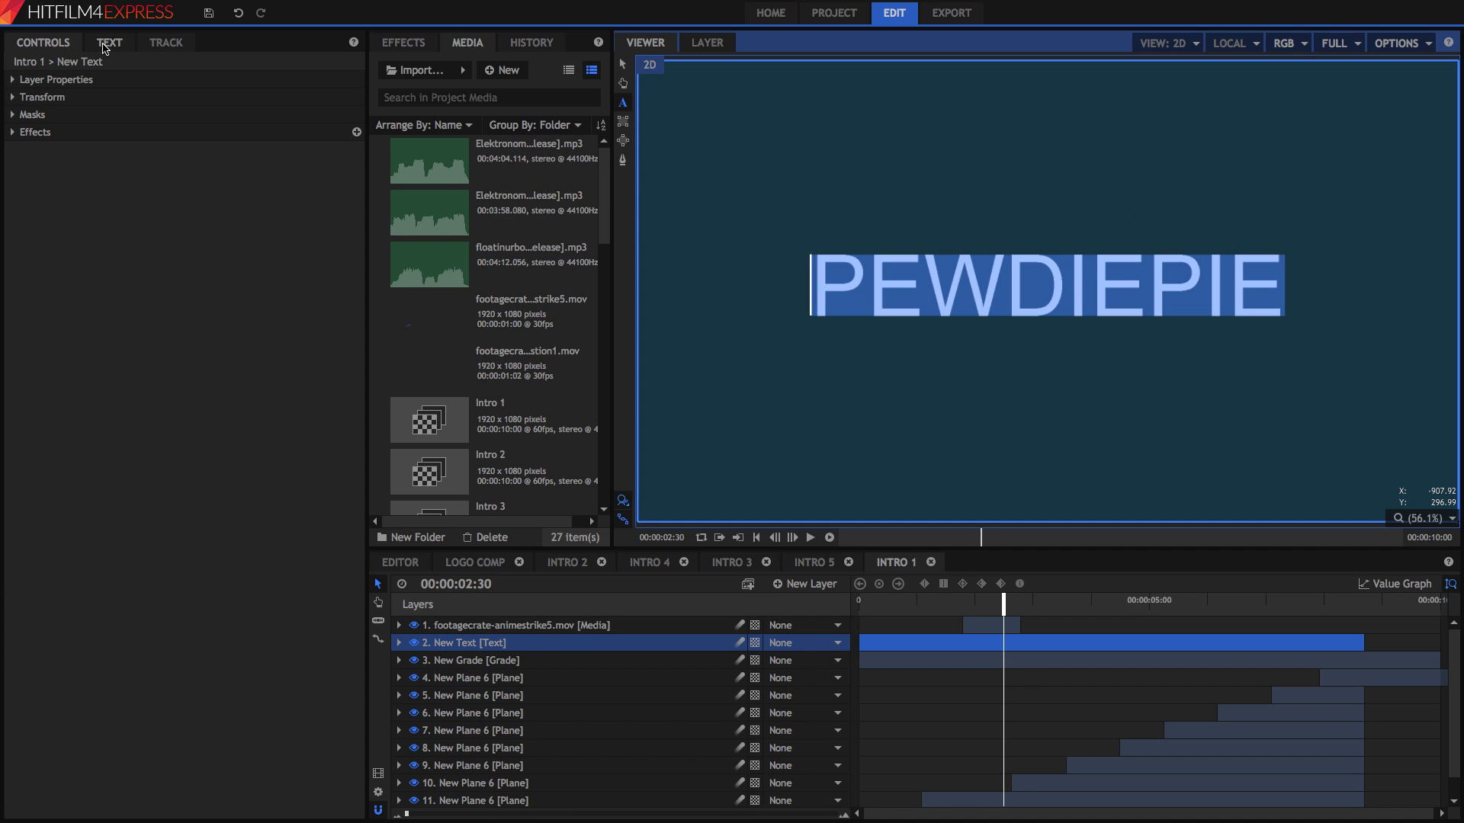
- Try new line spacing and tracking on PEWDIEPIE, keeping line spacing at 597.0, then go to INTRO 2
{"action": "left_click", "coordinate": [107, 44]}
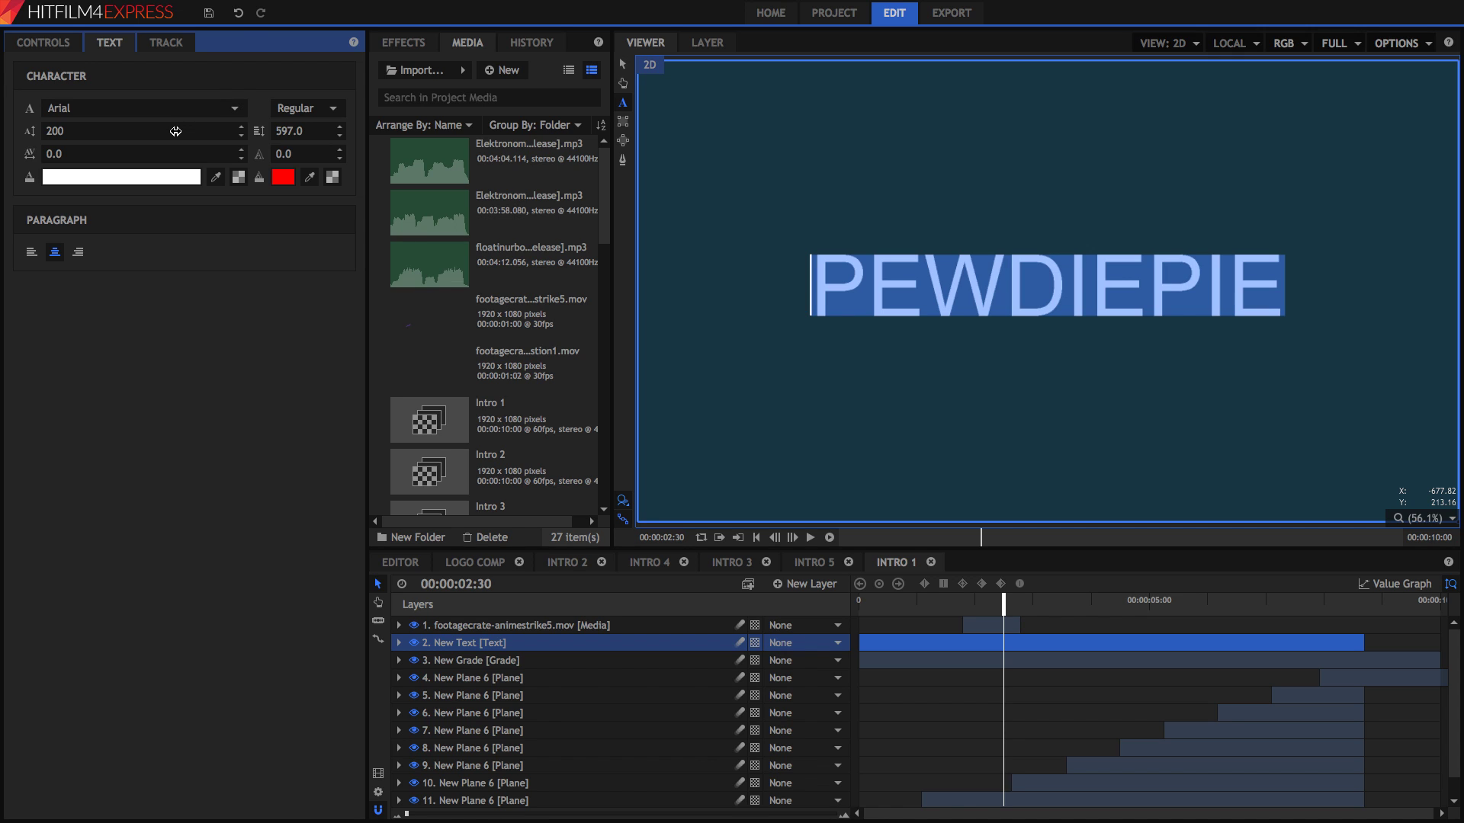
{"action": "mouse_move", "coordinate": [314, 128]}
{"action": "left_mouse_down"}
{"action": "mouse_move", "coordinate": [222, 128]}
{"action": "mouse_move", "coordinate": [366, 128]}
{"action": "mouse_move", "coordinate": [314, 128]}
{"action": "left_mouse_up"}
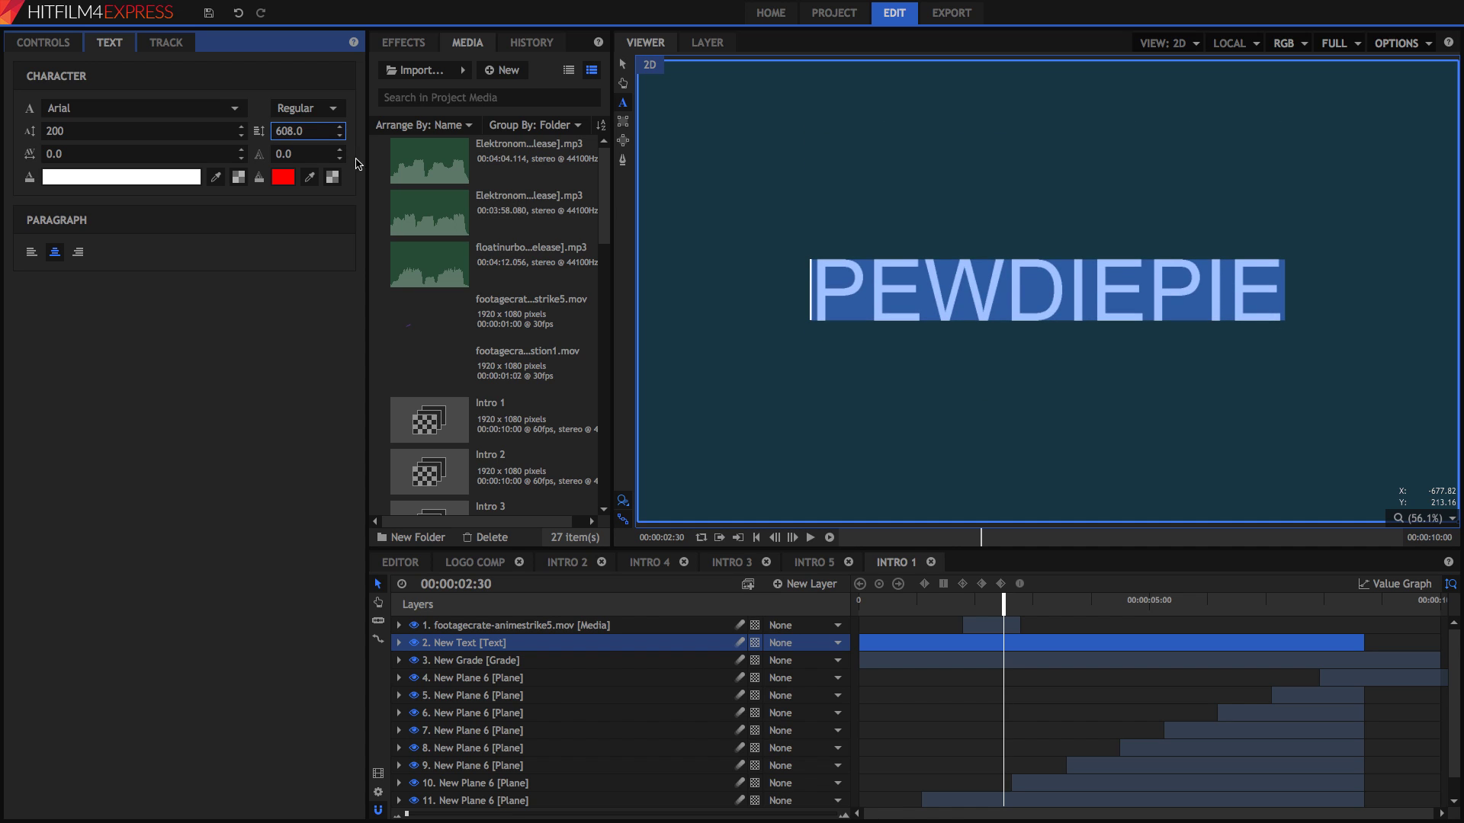
{"action": "key", "text": "ctrl+z"}
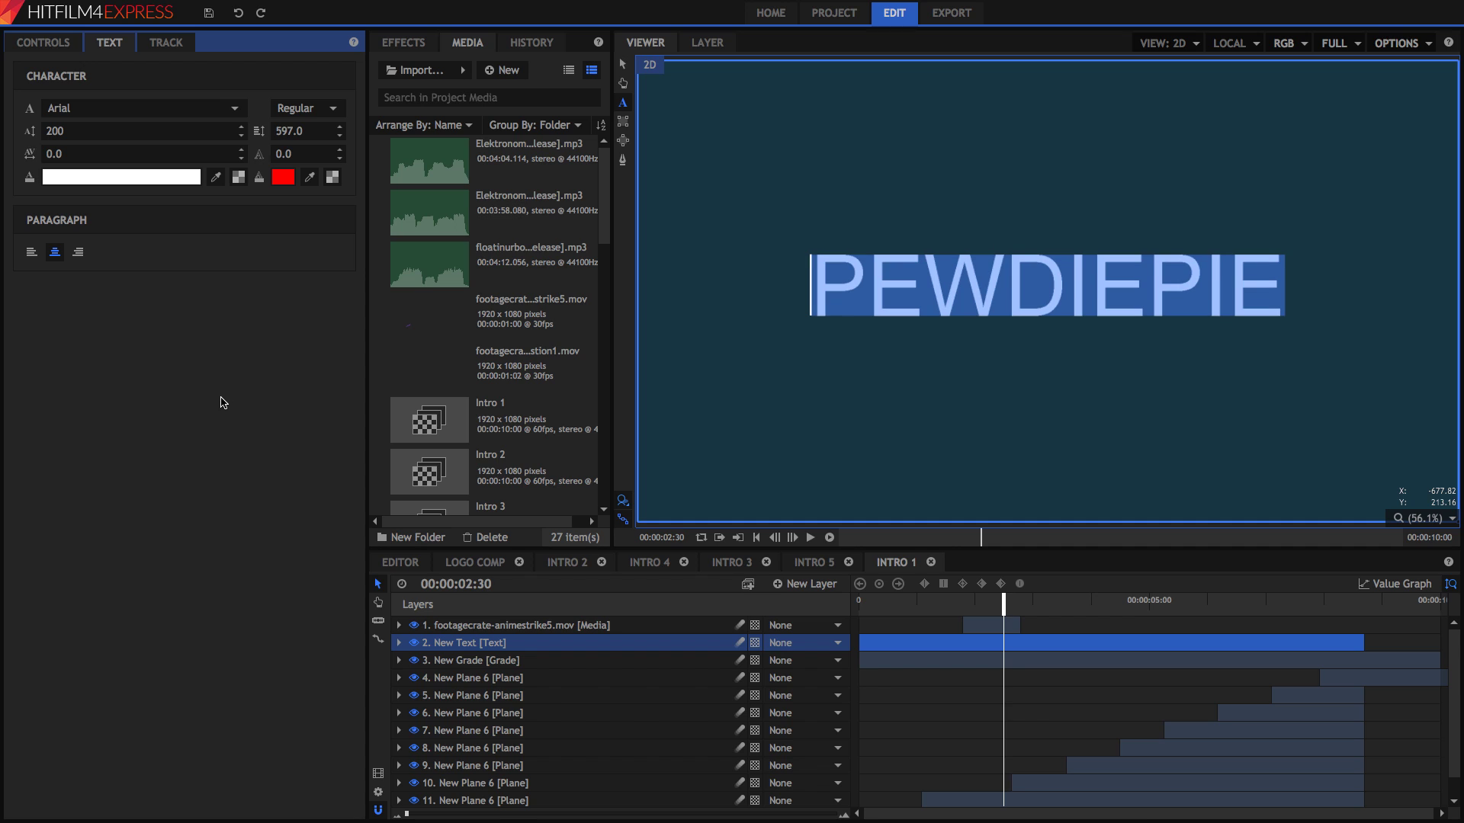
{"action": "mouse_move", "coordinate": [78, 155]}
{"action": "left_mouse_down"}
{"action": "mouse_move", "coordinate": [115, 155]}
{"action": "mouse_move", "coordinate": [15, 155]}
{"action": "mouse_move", "coordinate": [85, 155]}
{"action": "left_mouse_up"}
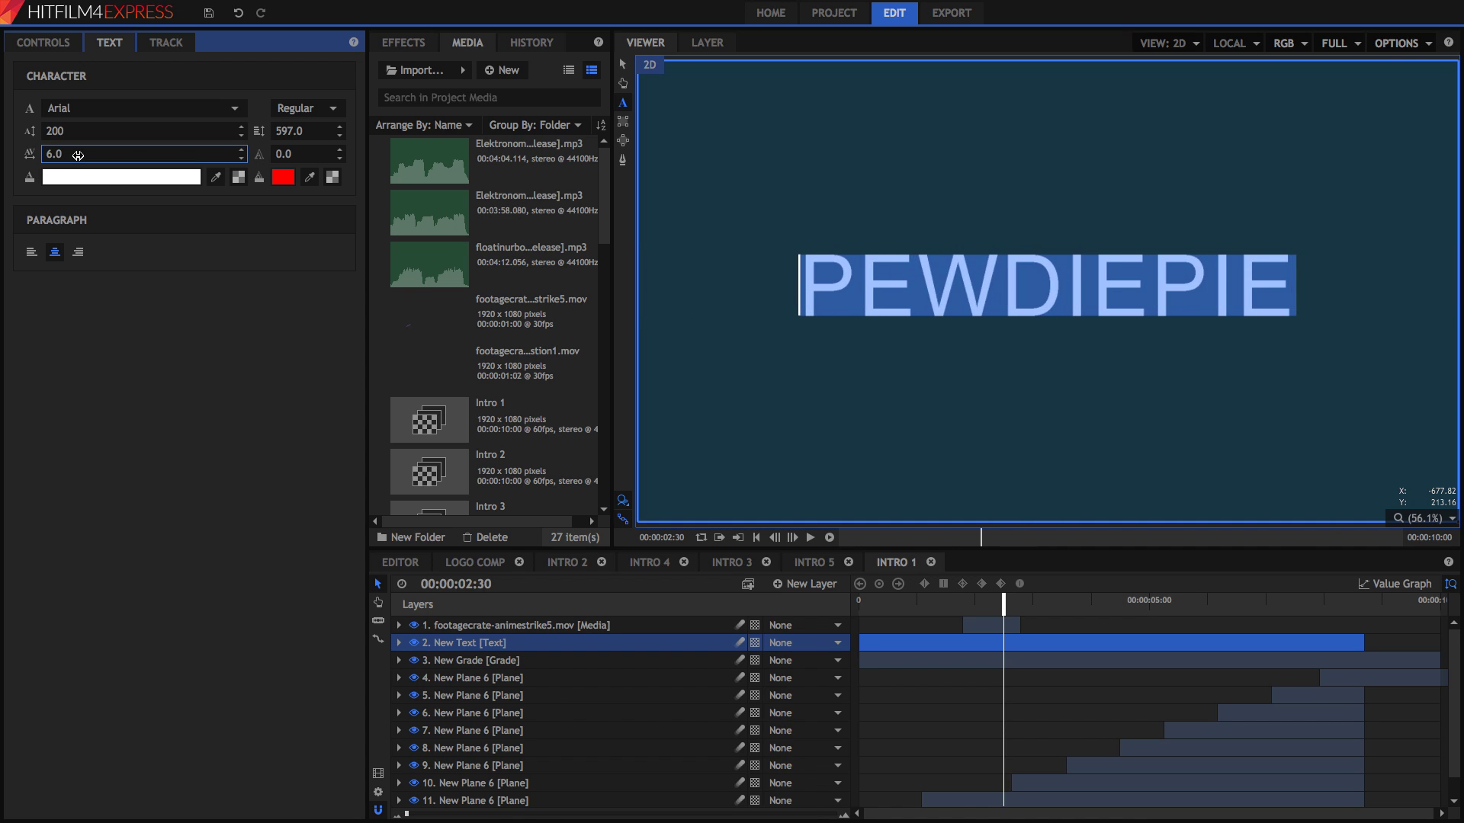
{"action": "left_click", "coordinate": [567, 561]}
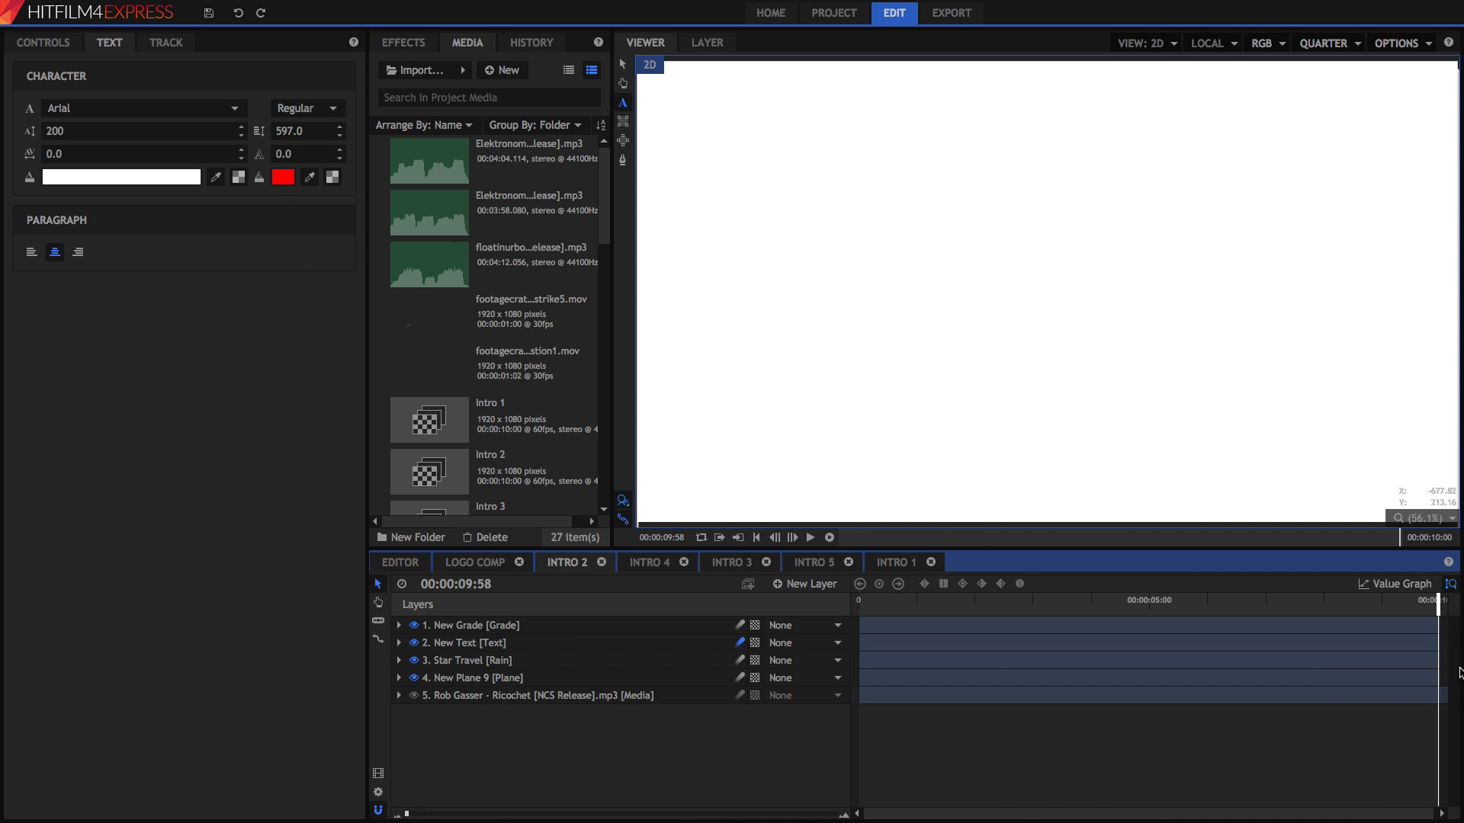
- Set the preview to full quality and retype the INTRO 2 title as JACKSEPTICEYE
{"action": "left_click", "coordinate": [1025, 603]}
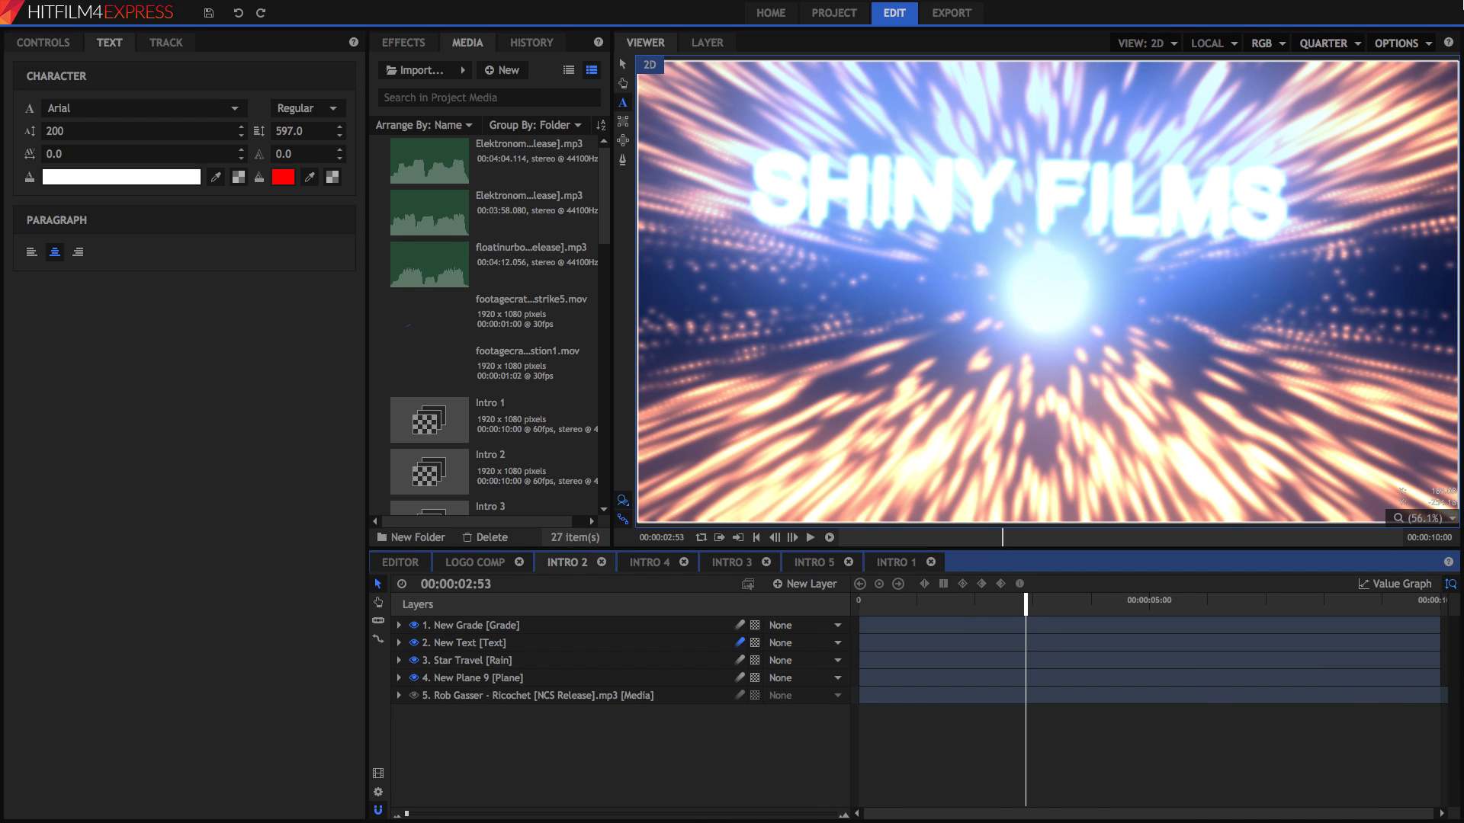
{"action": "left_click", "coordinate": [1327, 43]}
{"action": "left_click", "coordinate": [1337, 85]}
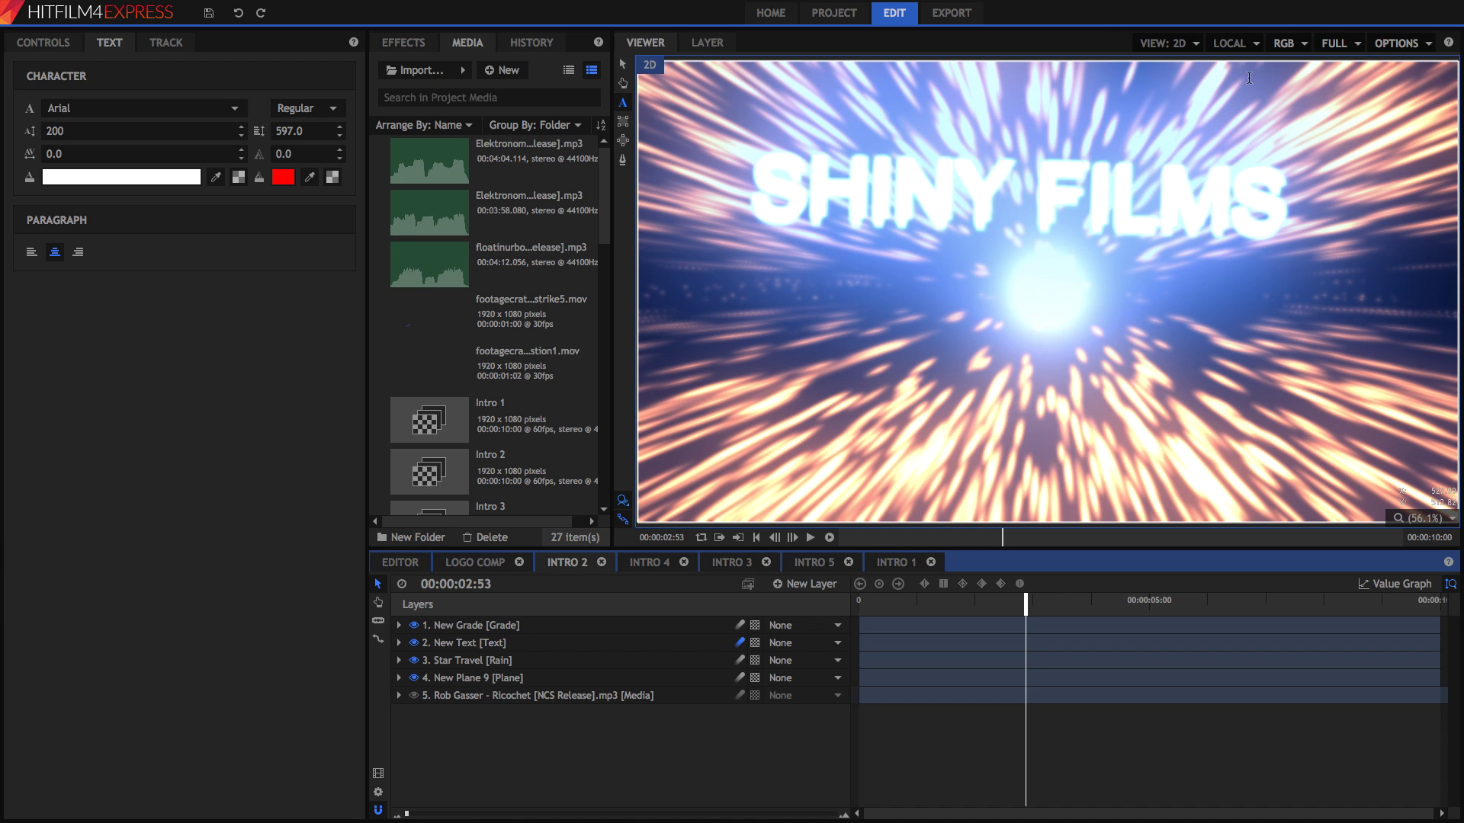
{"action": "left_click", "coordinate": [1116, 161]}
{"action": "left_click_drag", "start_coordinate": [903, 602], "coordinate": [970, 601]}
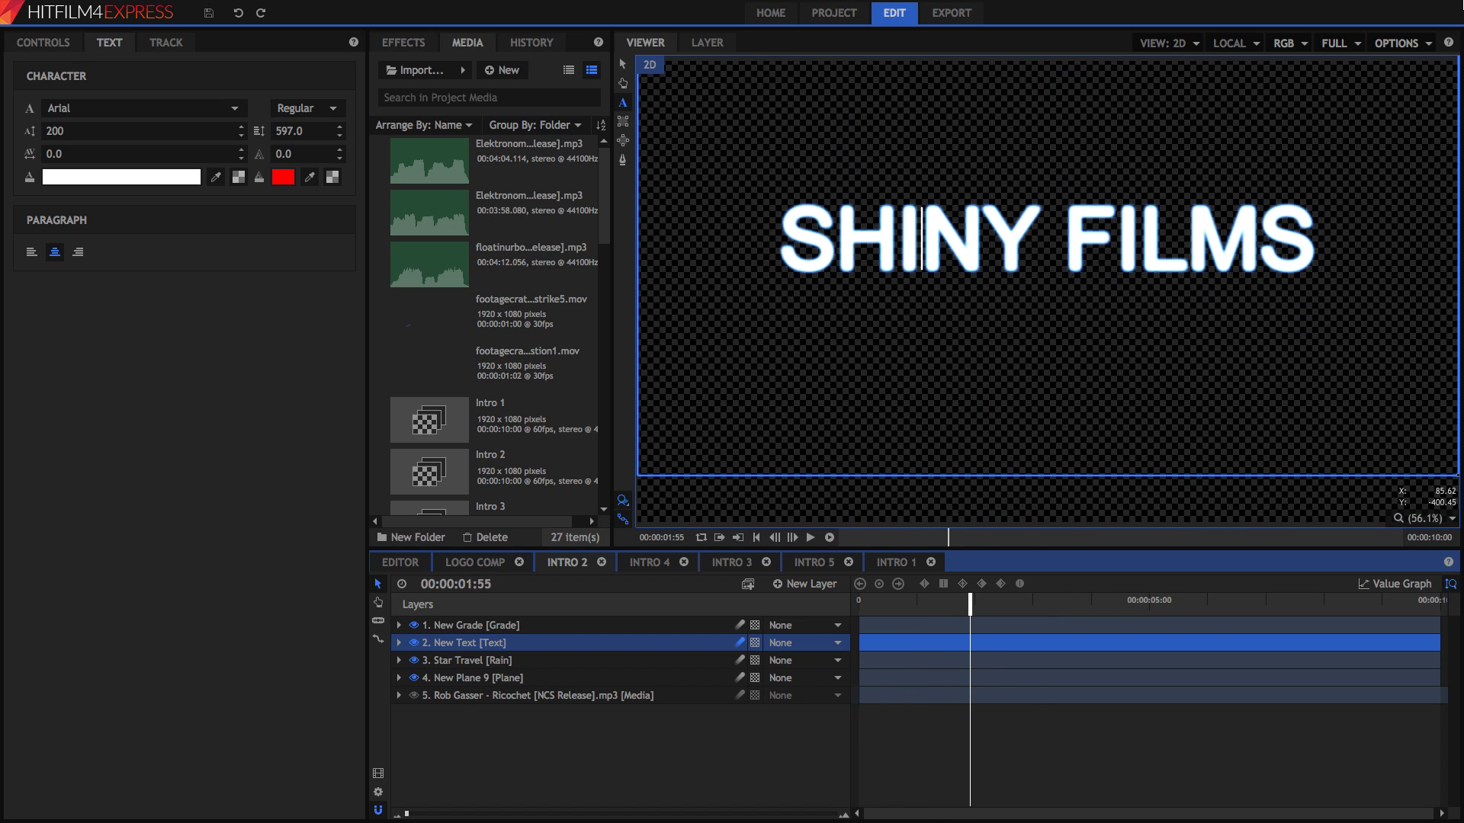
{"action": "left_click_drag", "start_coordinate": [1311, 218], "coordinate": [778, 271]}
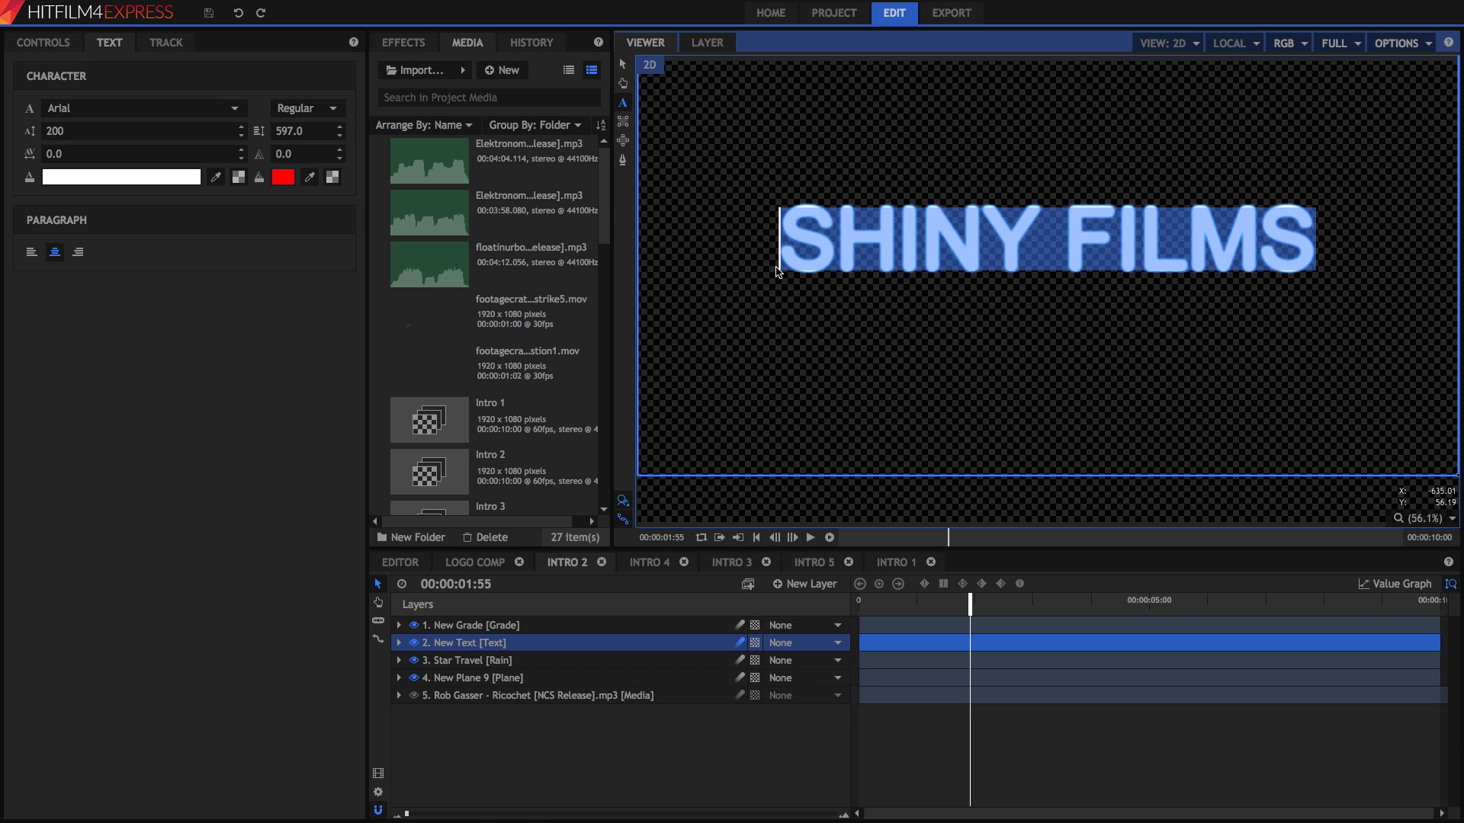
{"action": "type", "text": "JACKSEPTICEYE"}
- Play back the JACKSEPTICEYE intro from the start, then switch to INTRO 3
{"action": "left_click", "coordinate": [1075, 663]}
{"action": "key", "text": "Home"}
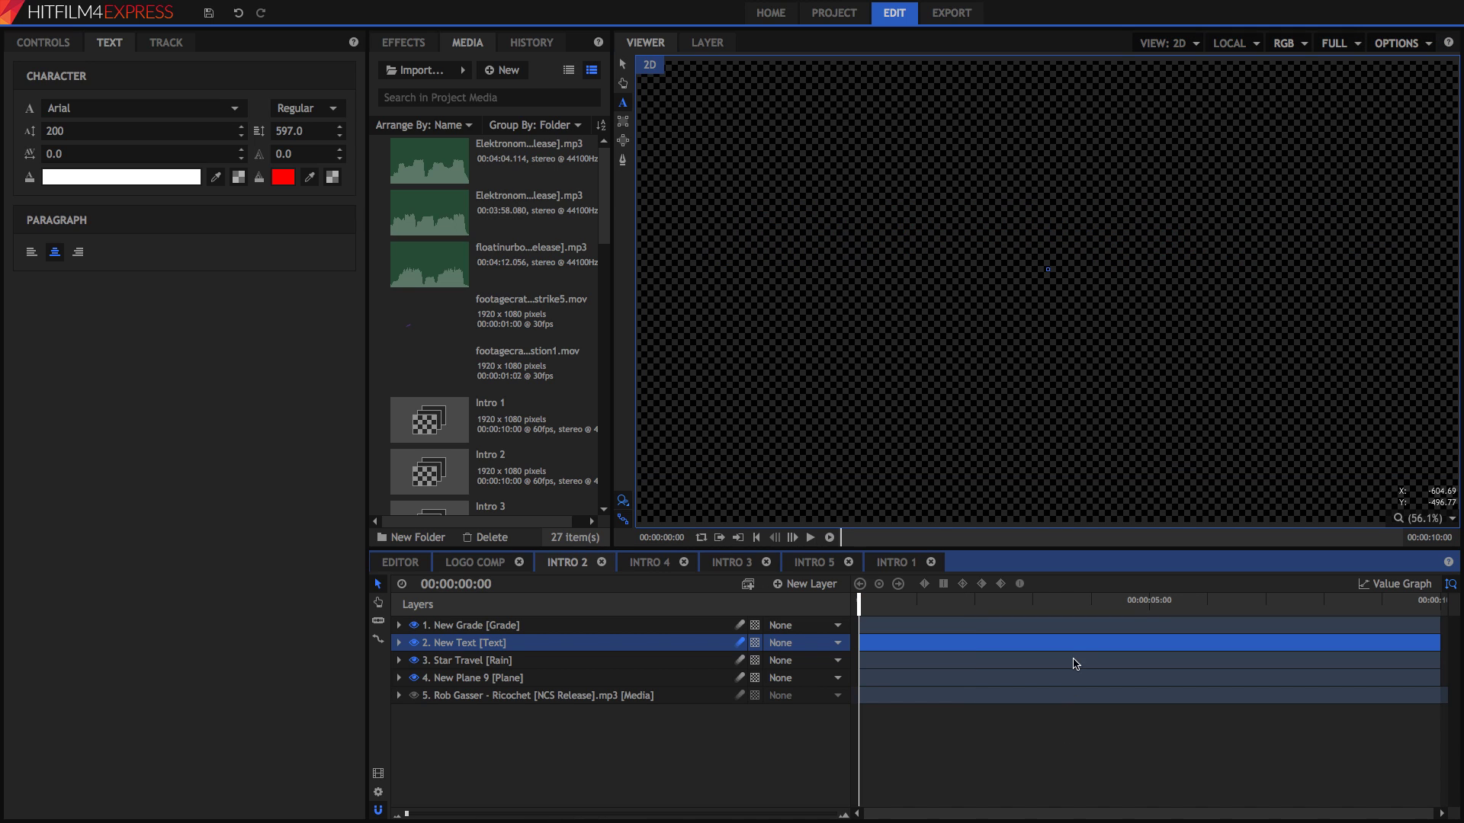
{"action": "left_click", "coordinate": [623, 65]}
{"action": "key", "text": "space"}
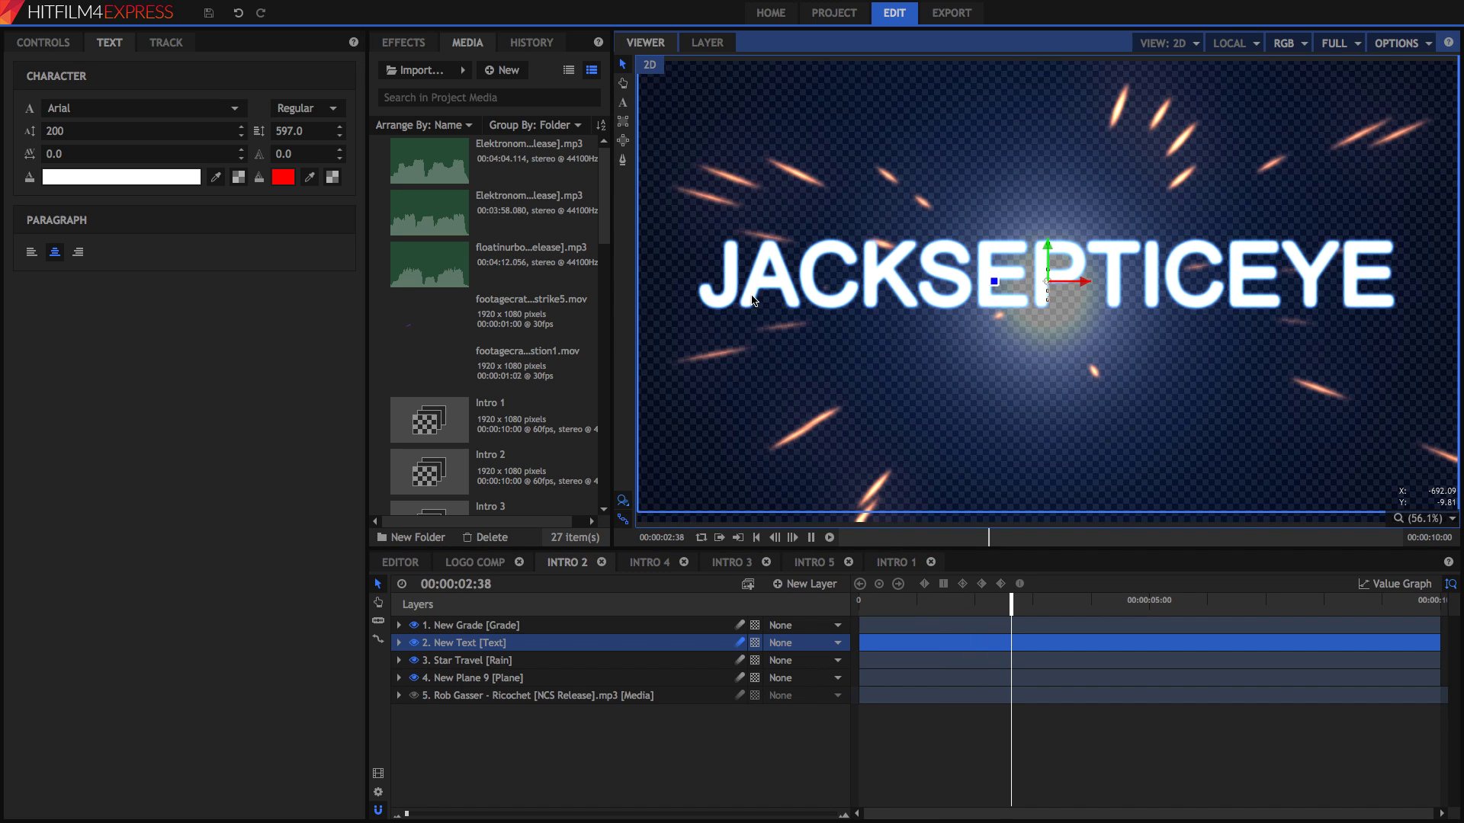
{"action": "key", "text": "space"}
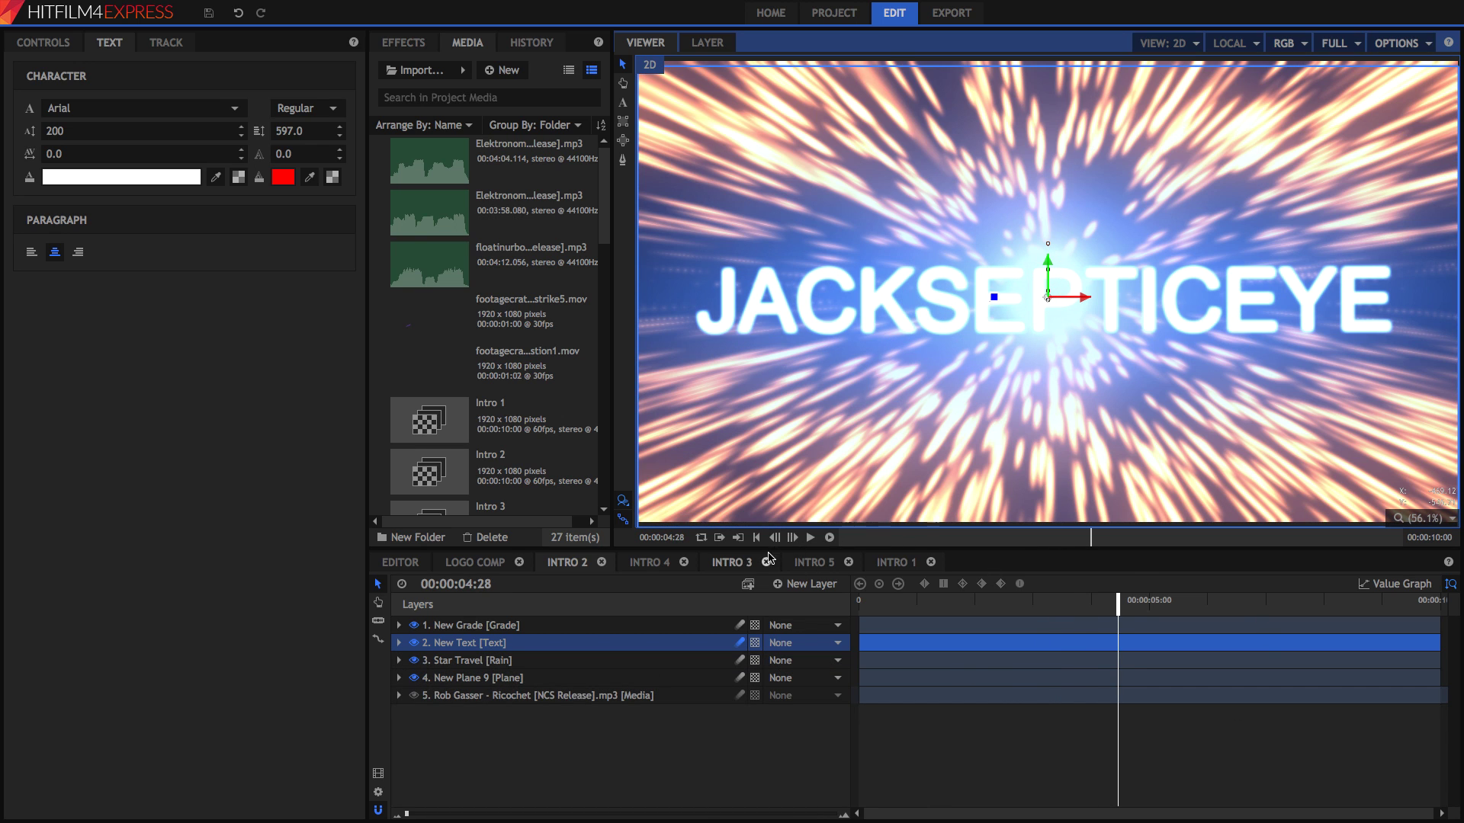
{"action": "left_click", "coordinate": [737, 564]}
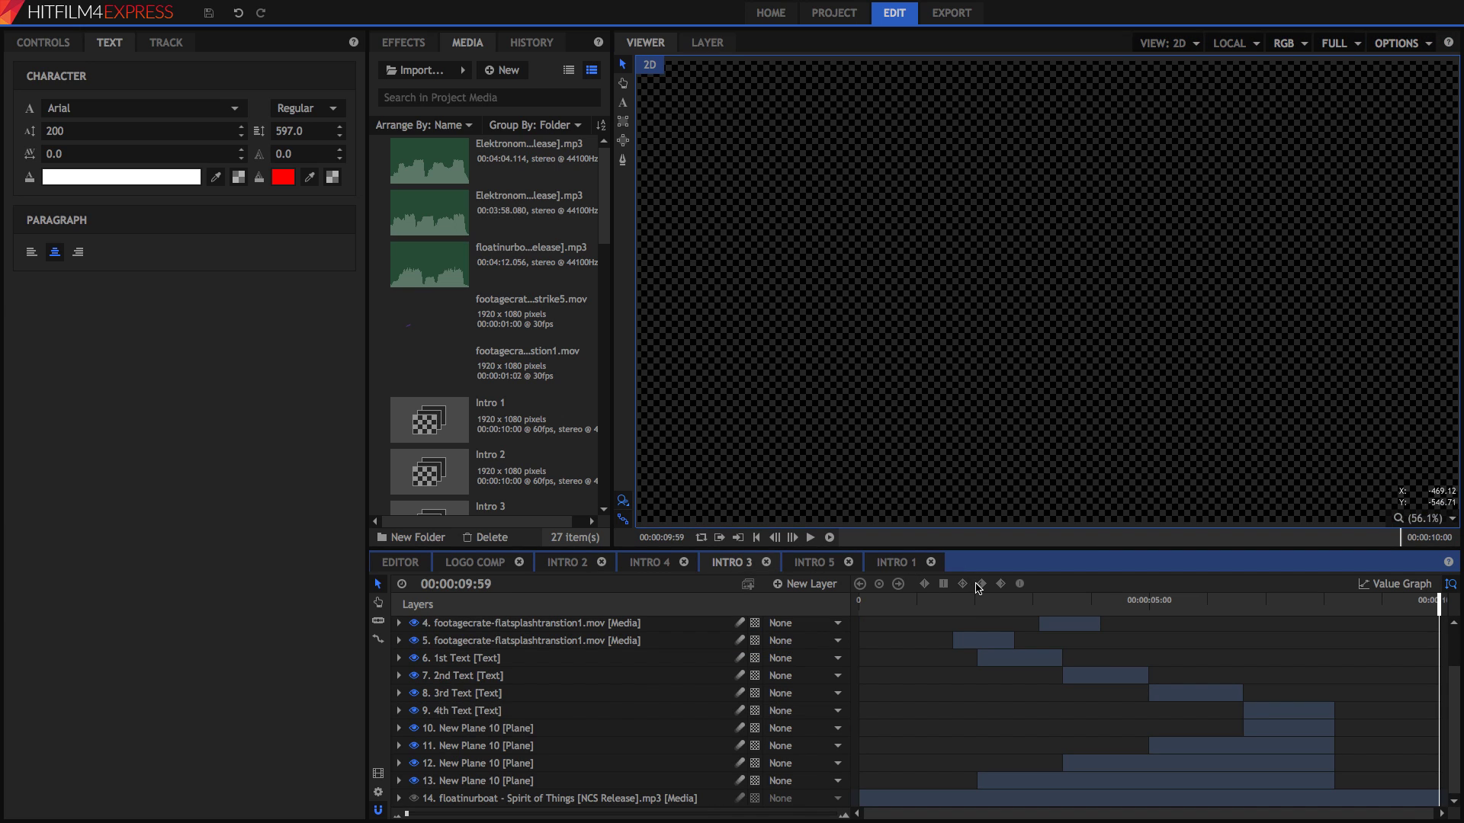
- Play through INTRO 3, then return to the 00:00:02:50 VIDEO EDITING frame and select the 1st Text layer
{"action": "left_click", "coordinate": [975, 603]}
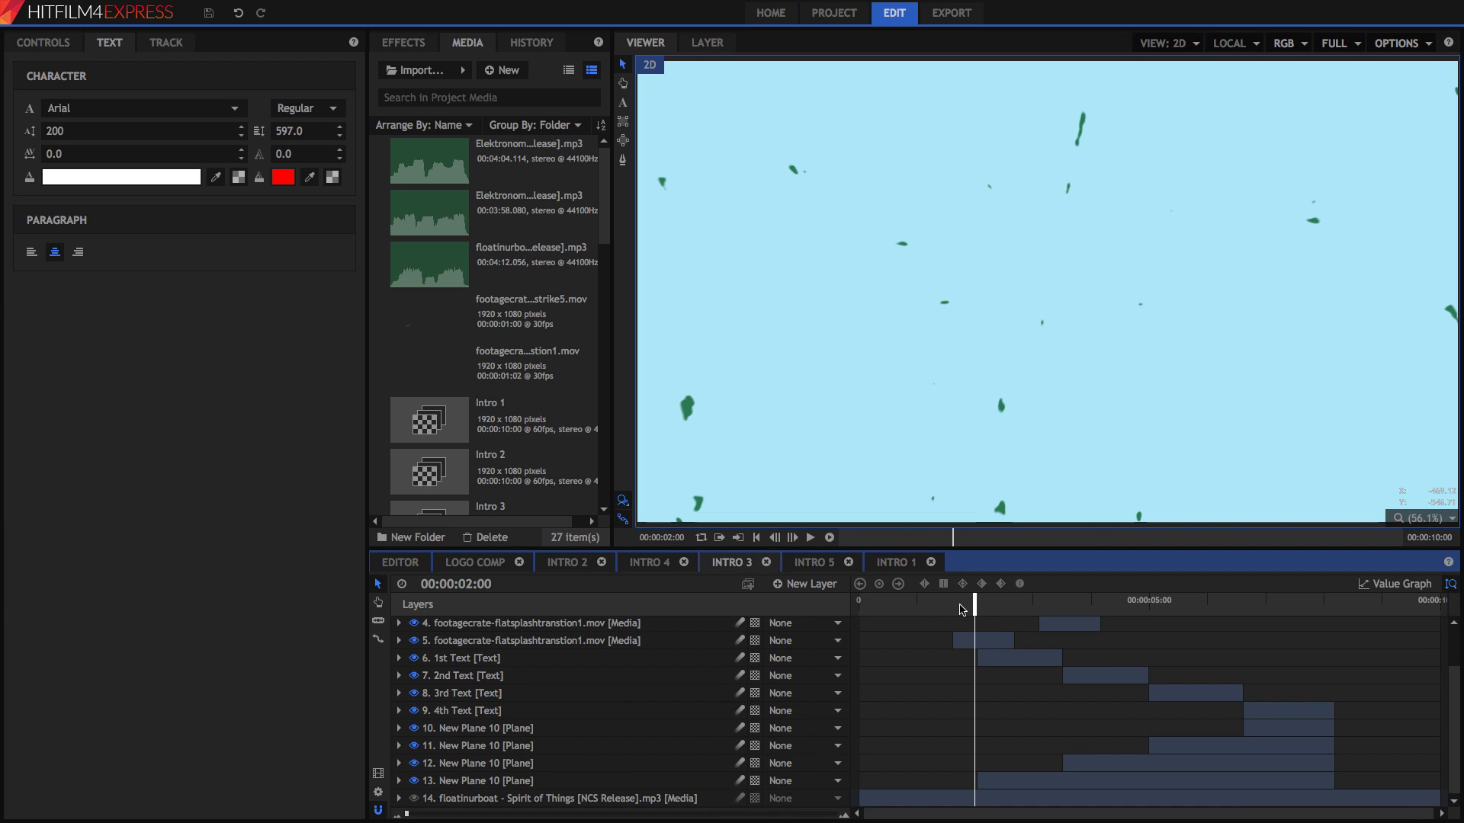
{"action": "left_click", "coordinate": [905, 607]}
{"action": "key", "text": "space"}
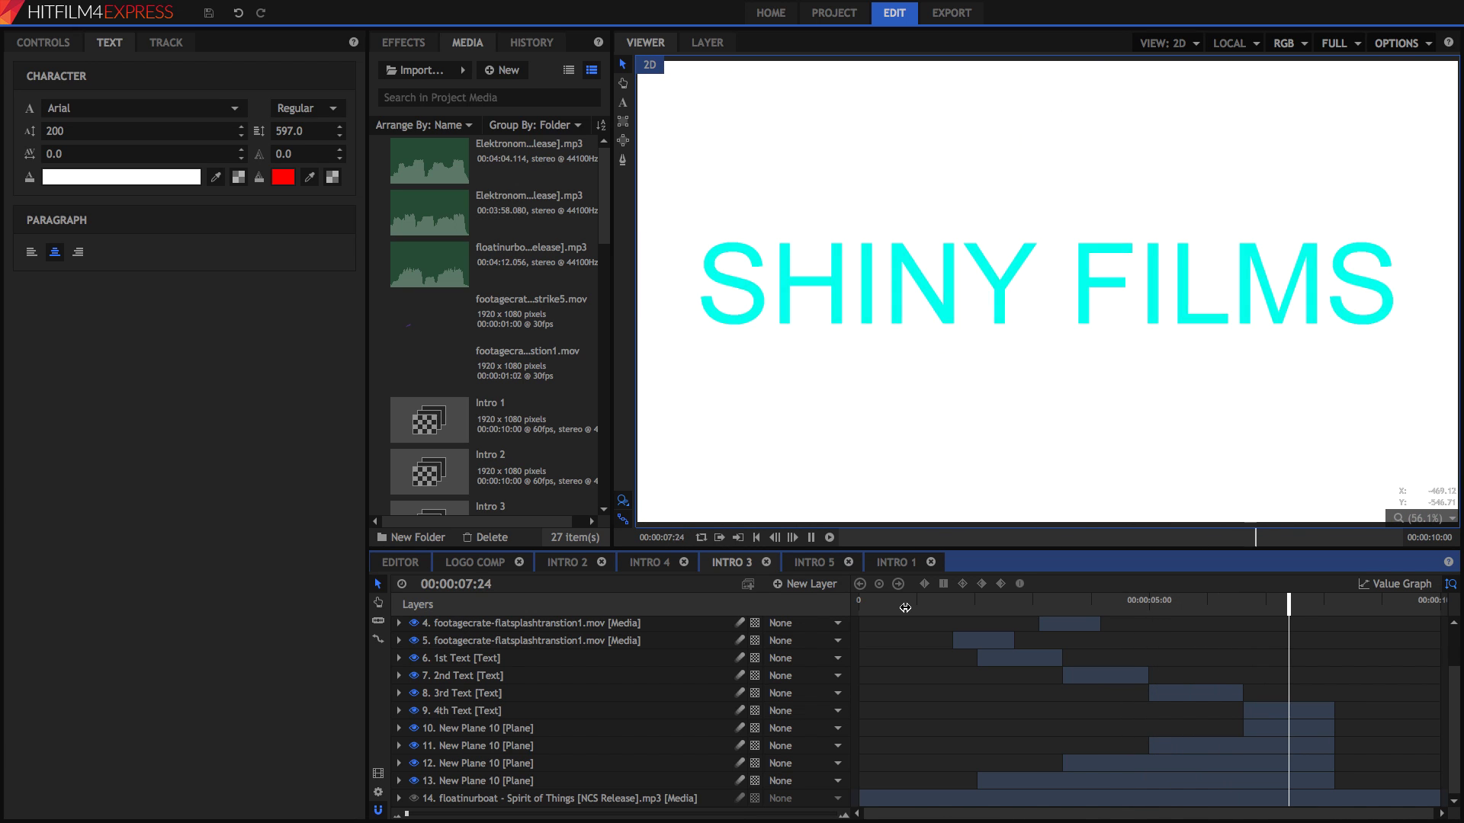
{"action": "key", "text": "space"}
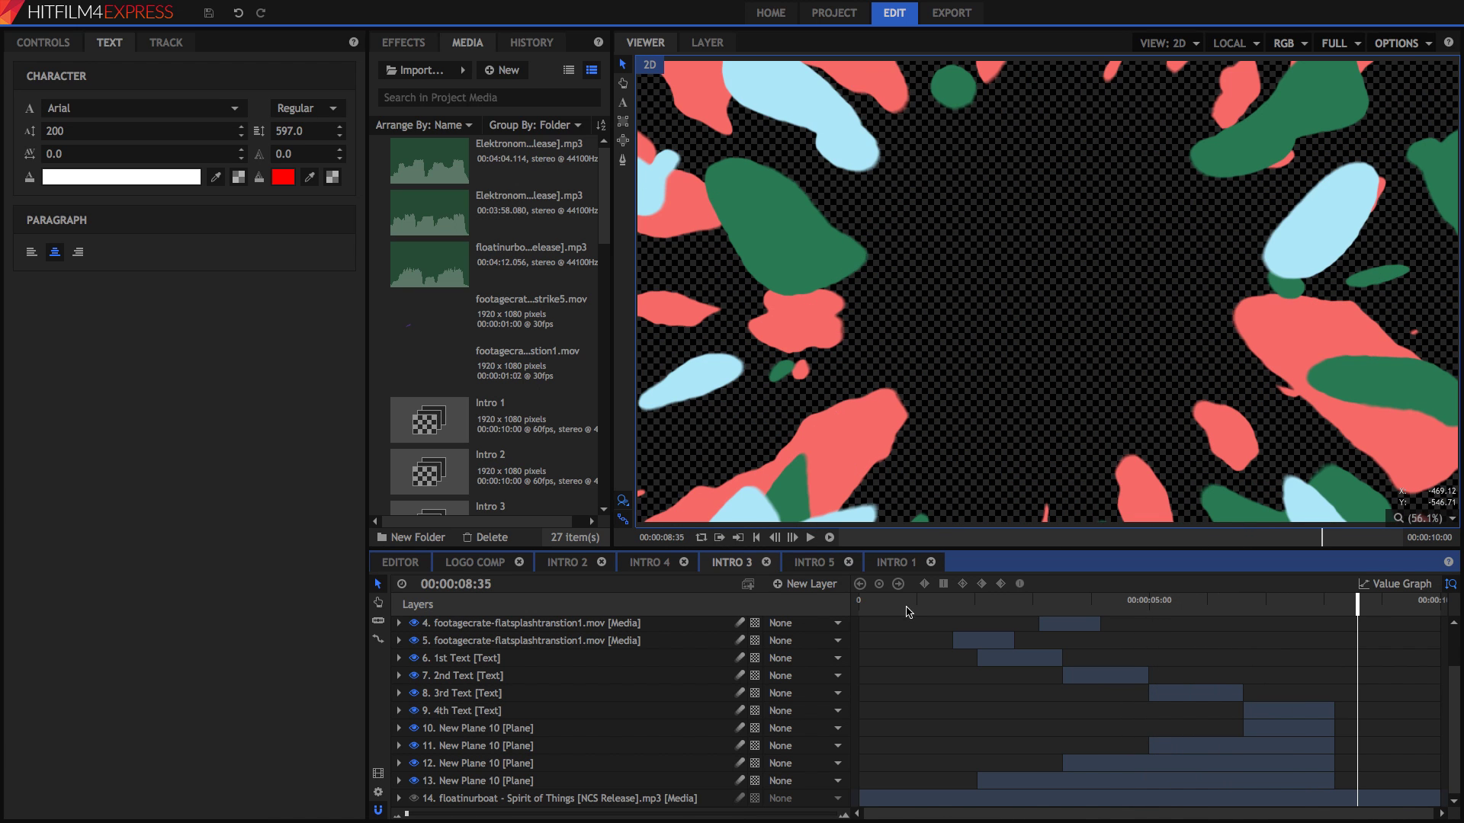
{"action": "left_click", "coordinate": [1023, 608]}
{"action": "left_click", "coordinate": [1001, 657]}
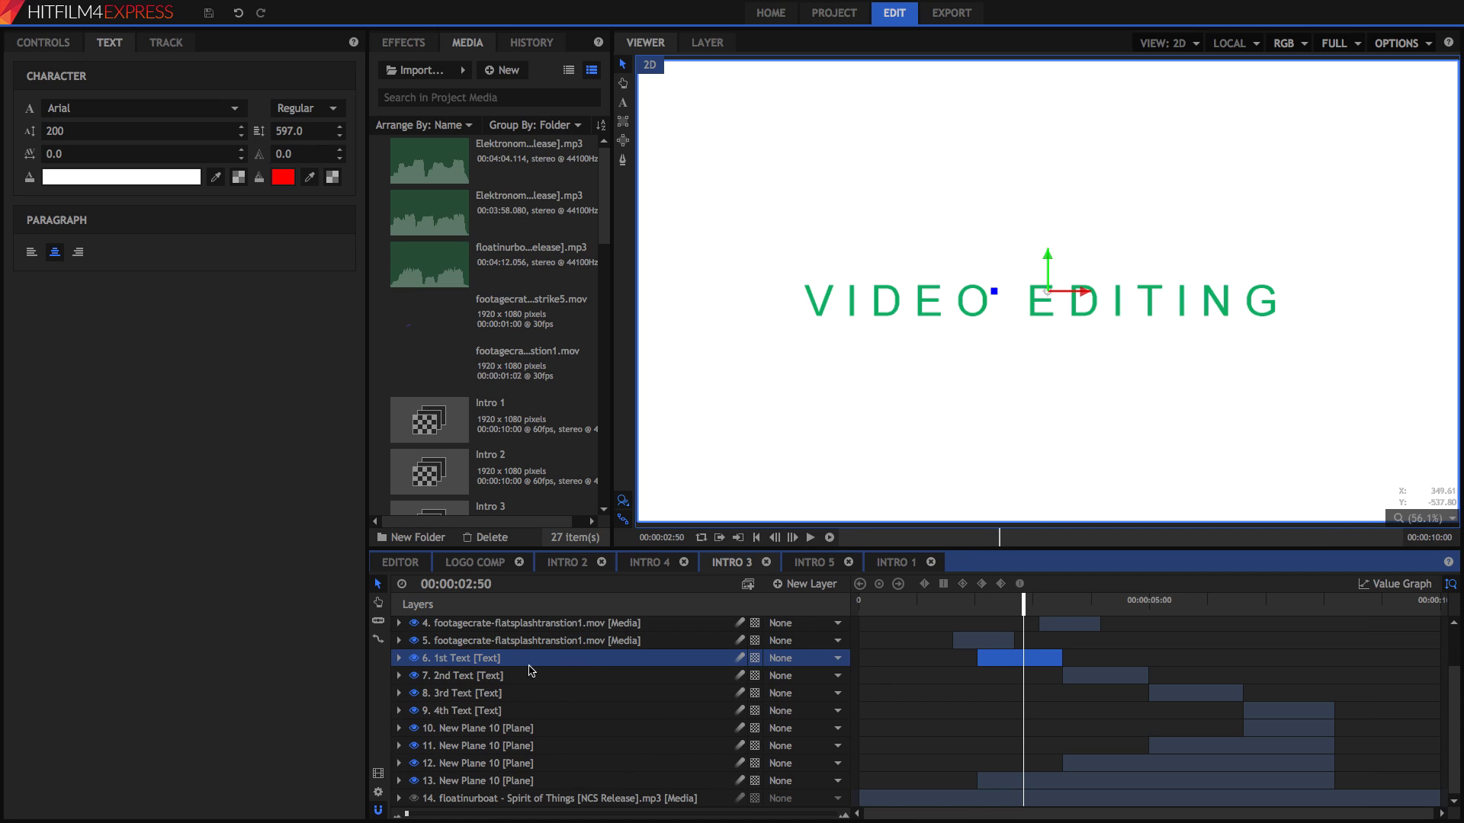
- Toggle the 1st Text layer's visibility and highlight its VIDEO EDITING text
{"action": "left_click", "coordinate": [412, 658]}
{"action": "left_click", "coordinate": [412, 659]}
{"action": "left_click", "coordinate": [623, 102]}
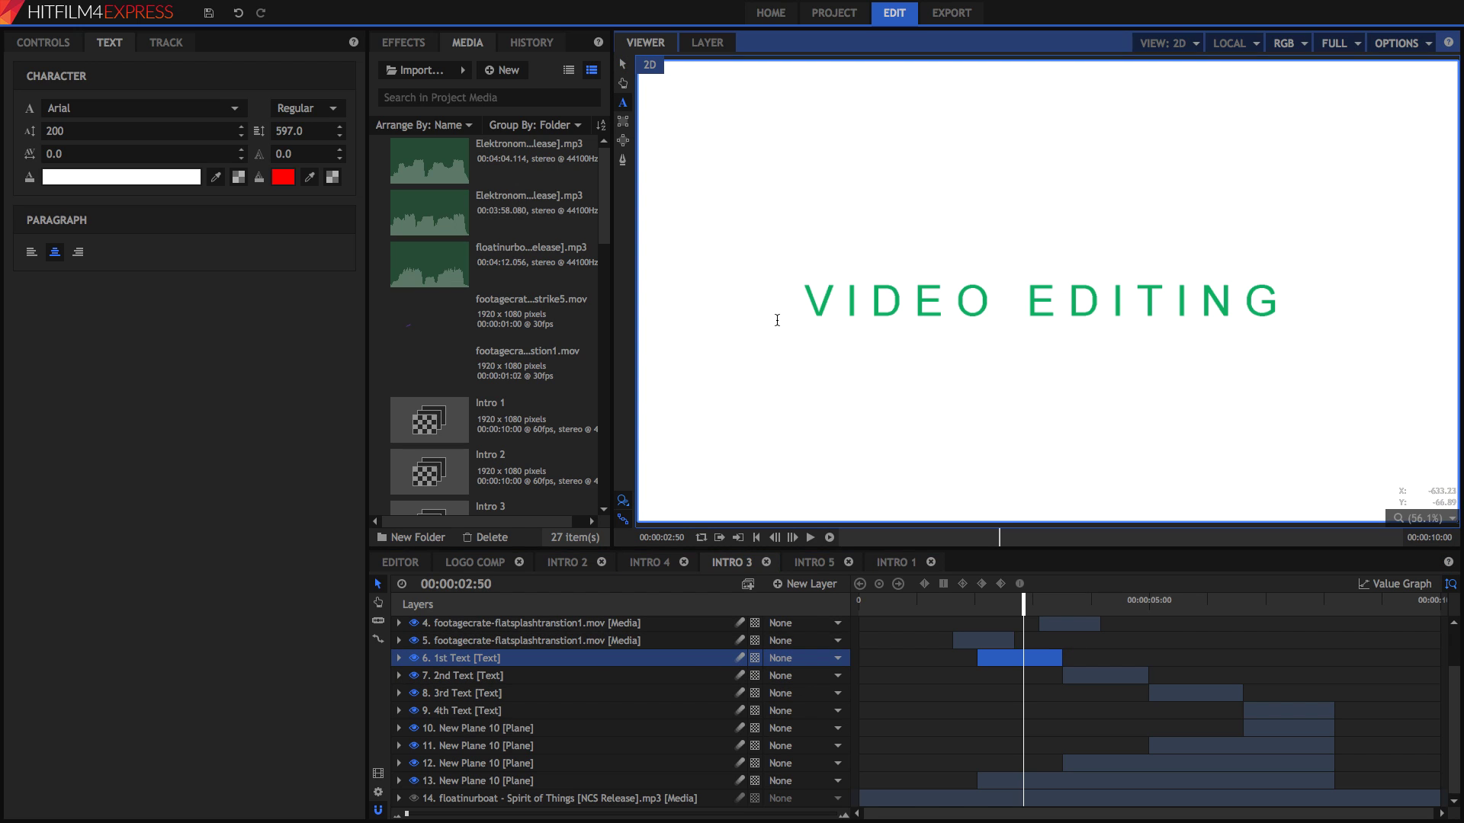
{"action": "left_click_drag", "start_coordinate": [777, 320], "coordinate": [1296, 325]}
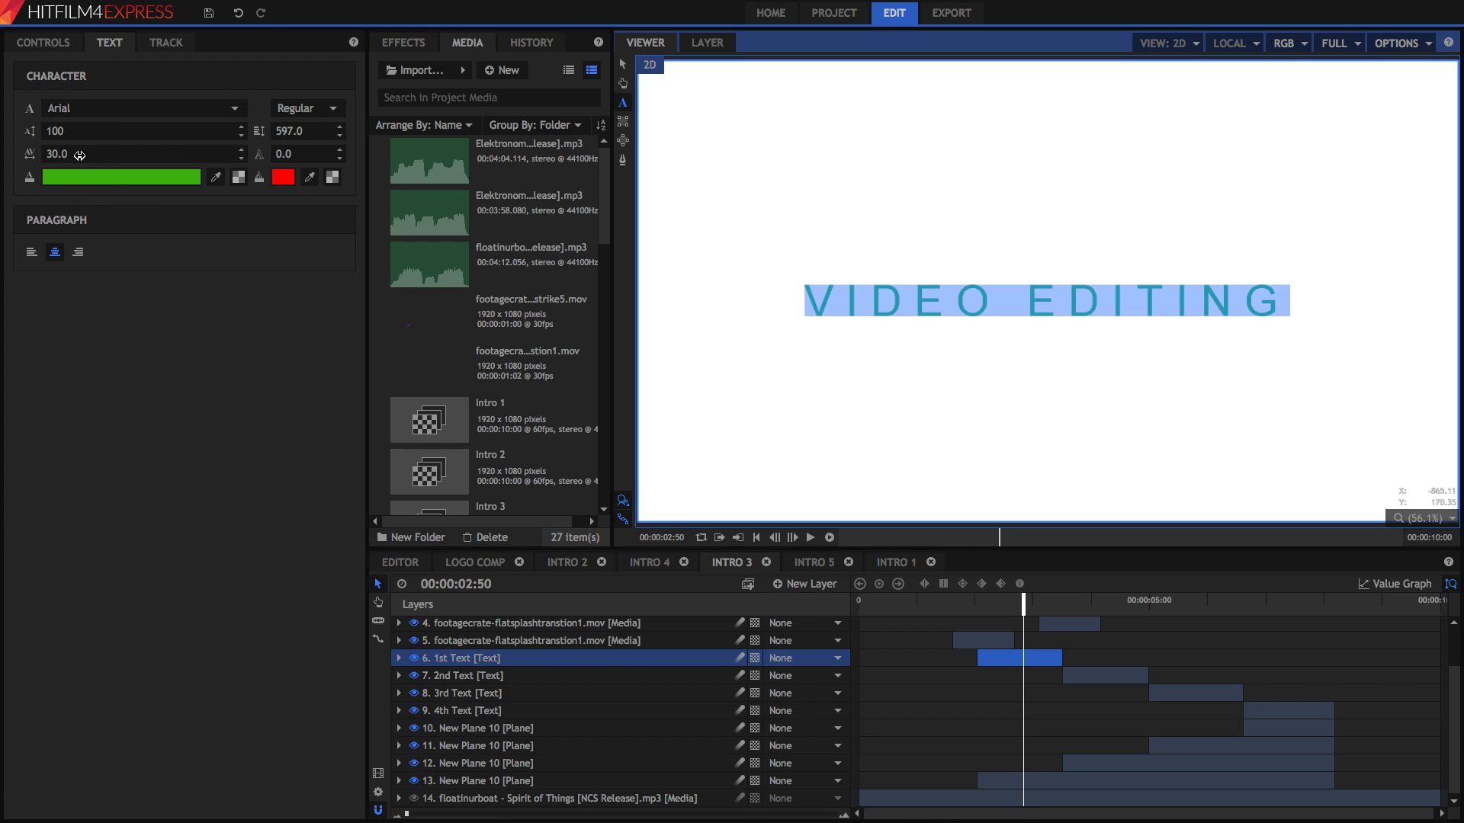
- Move to the SHINY FILMS title, select the 4th Text layer's text, then open Intro 4
{"action": "left_click", "coordinate": [1097, 608]}
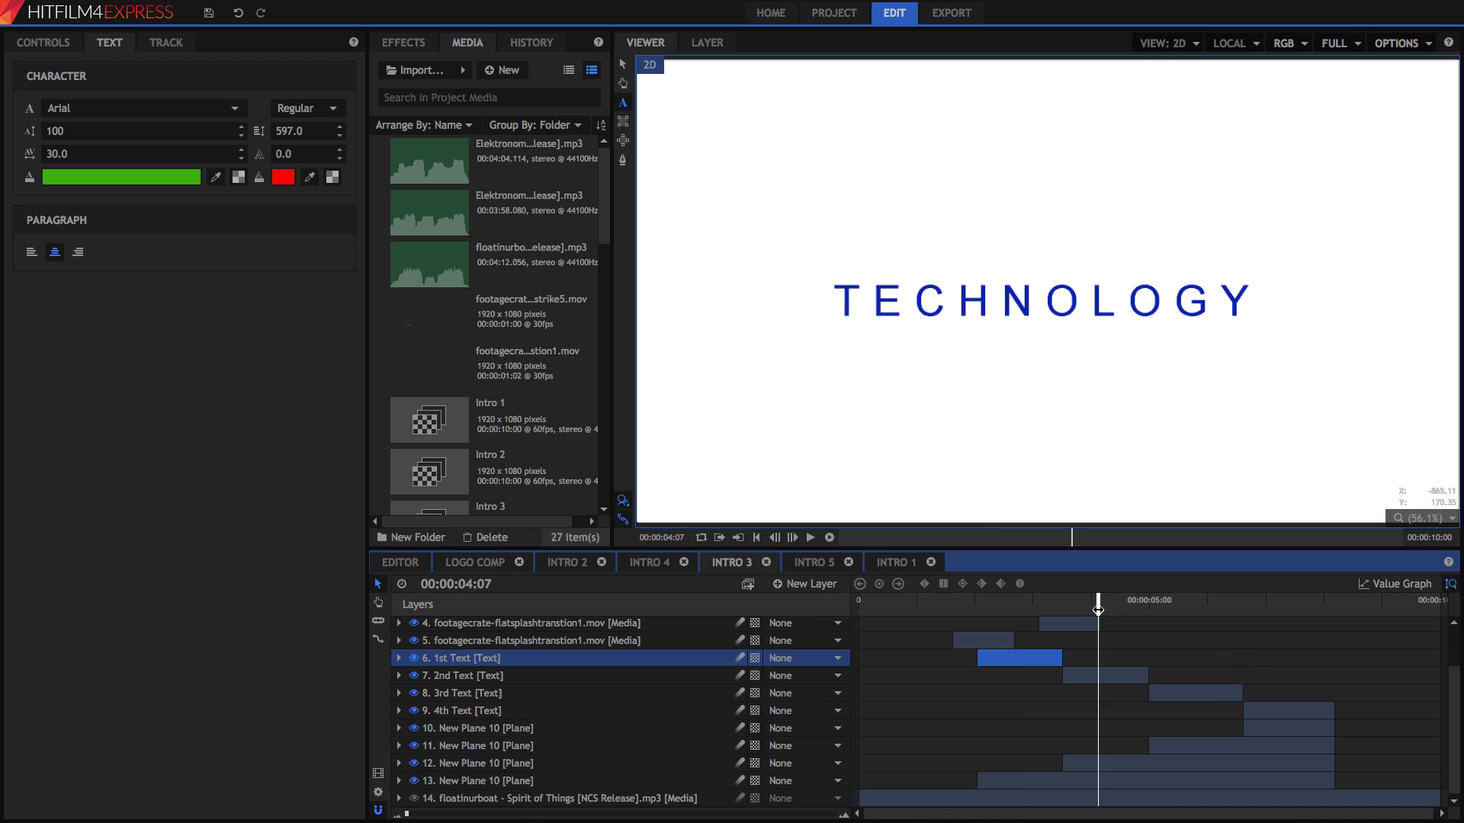
{"action": "left_click_drag", "start_coordinate": [1098, 608], "coordinate": [1283, 602]}
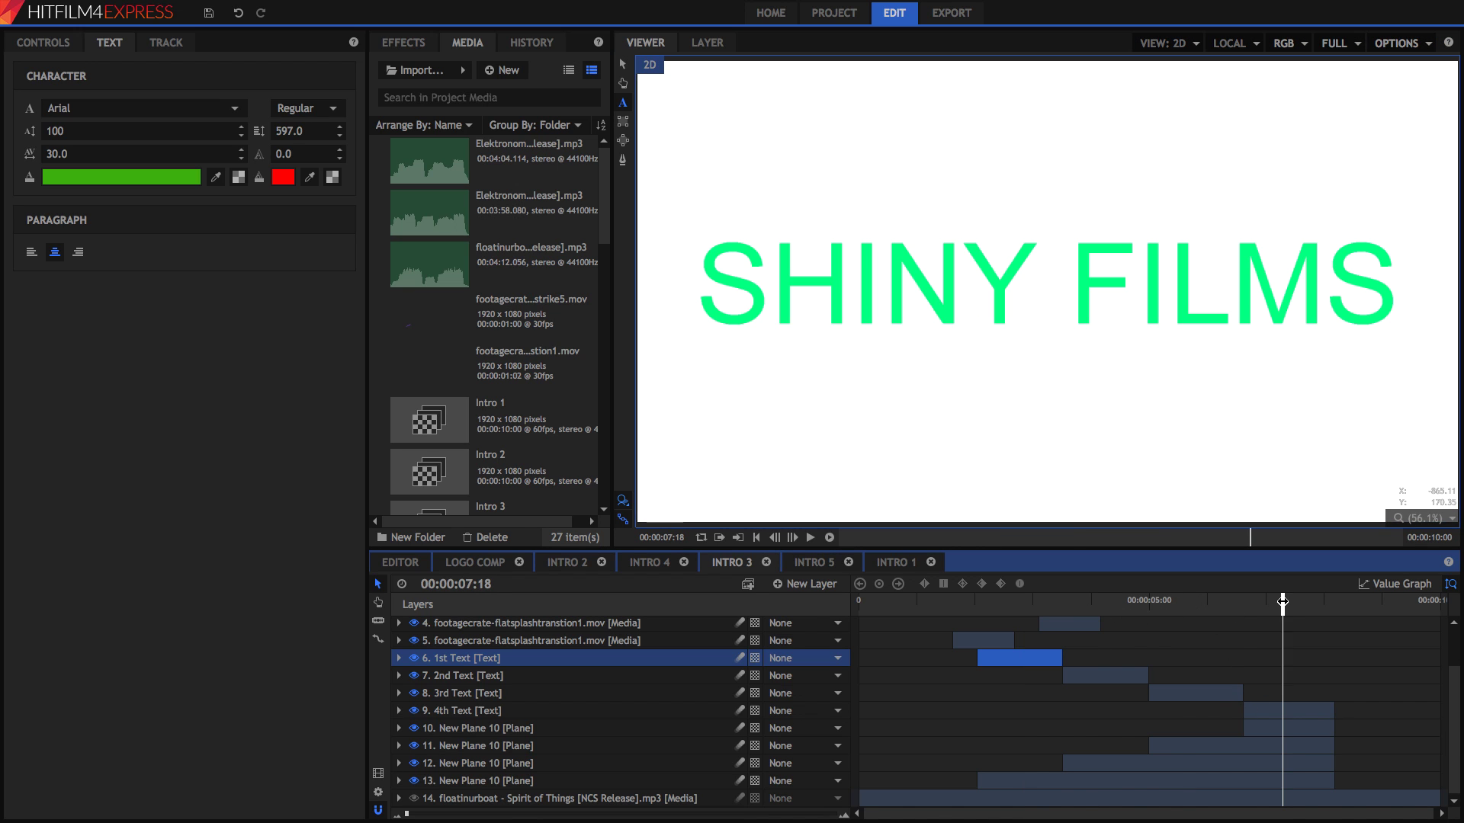
{"action": "left_click", "coordinate": [1268, 712]}
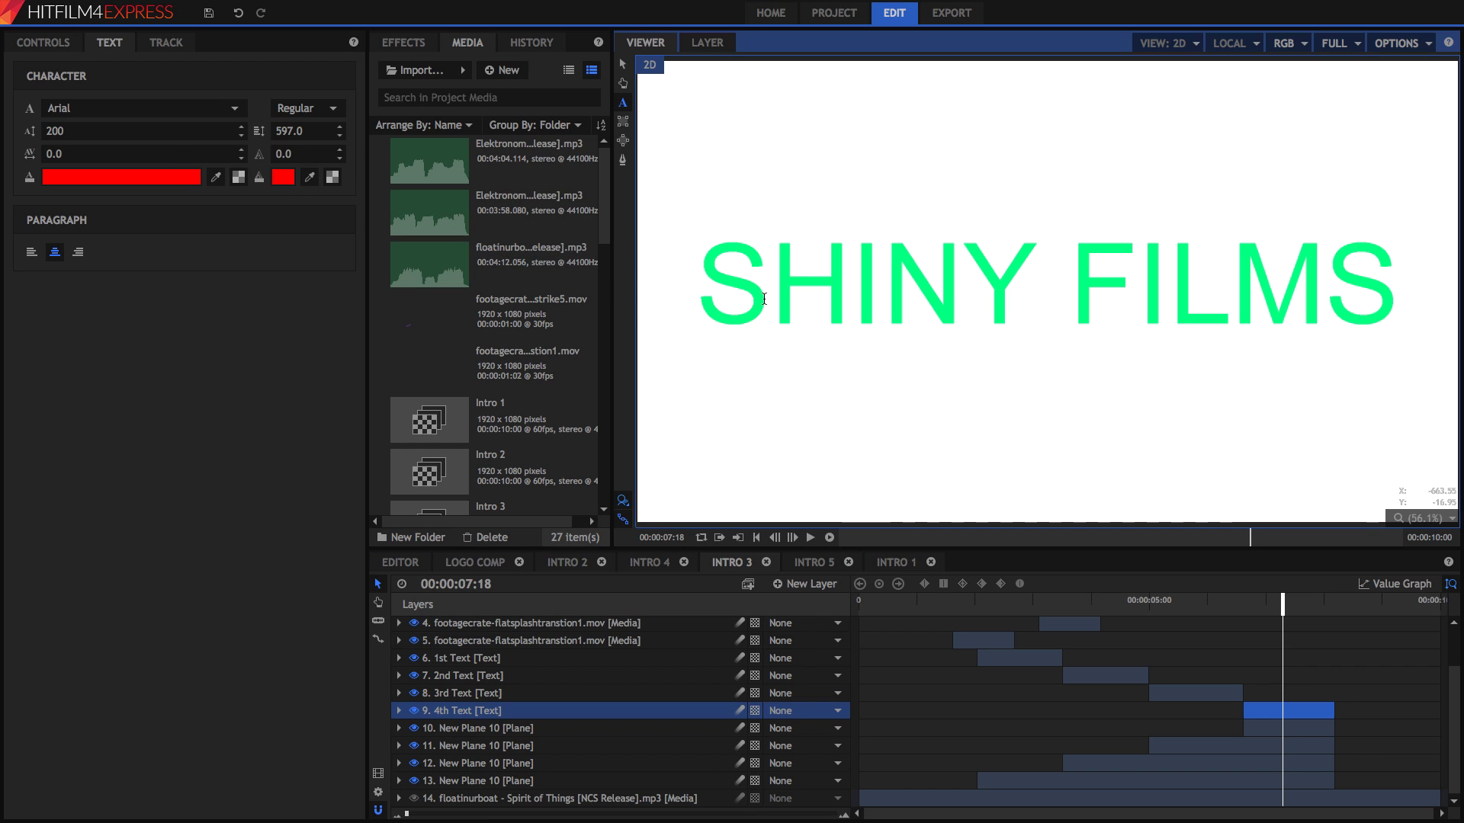
{"action": "left_click_drag", "start_coordinate": [1402, 302], "coordinate": [696, 320]}
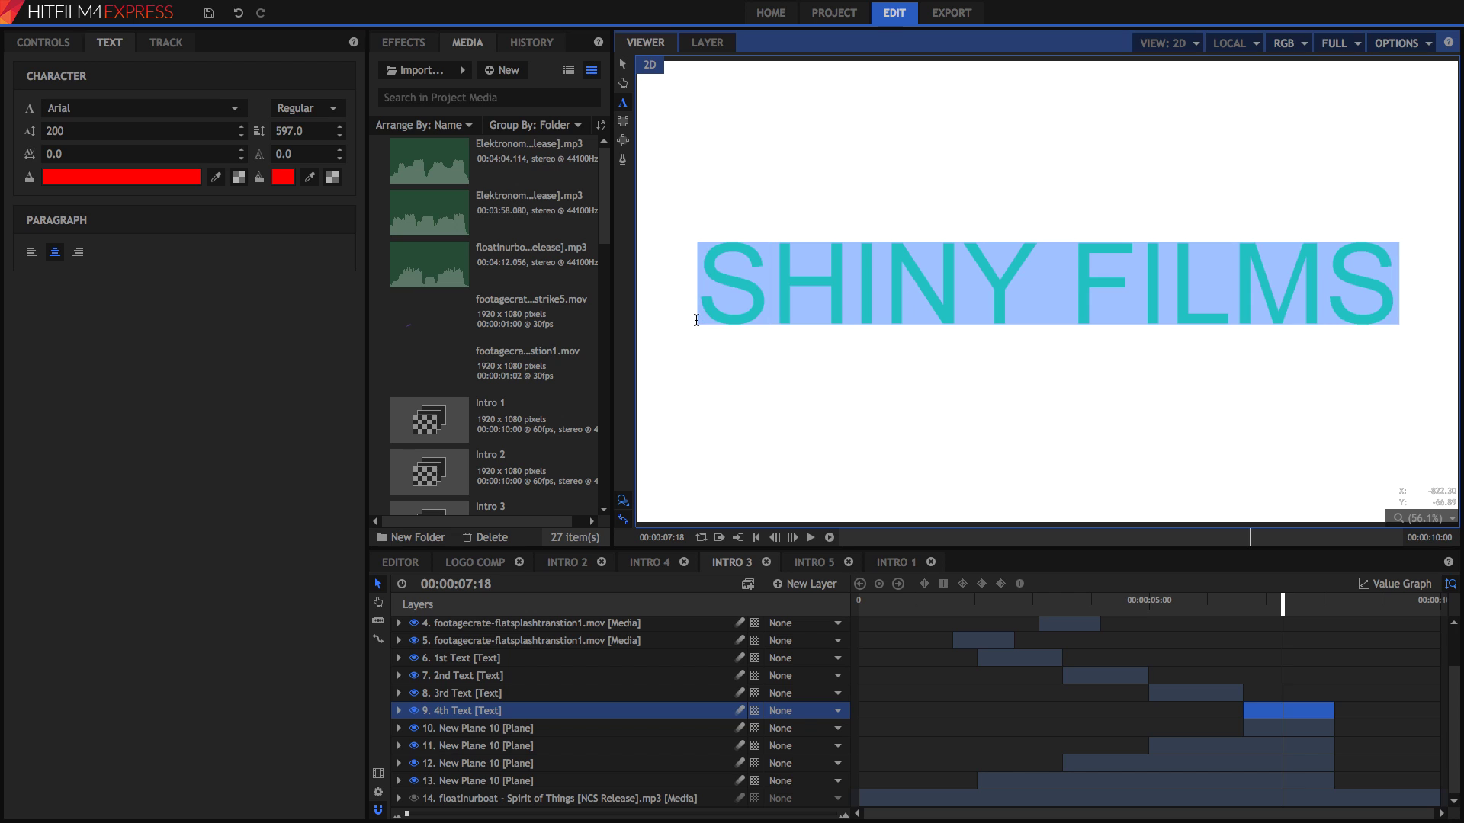
{"action": "left_click", "coordinate": [734, 340]}
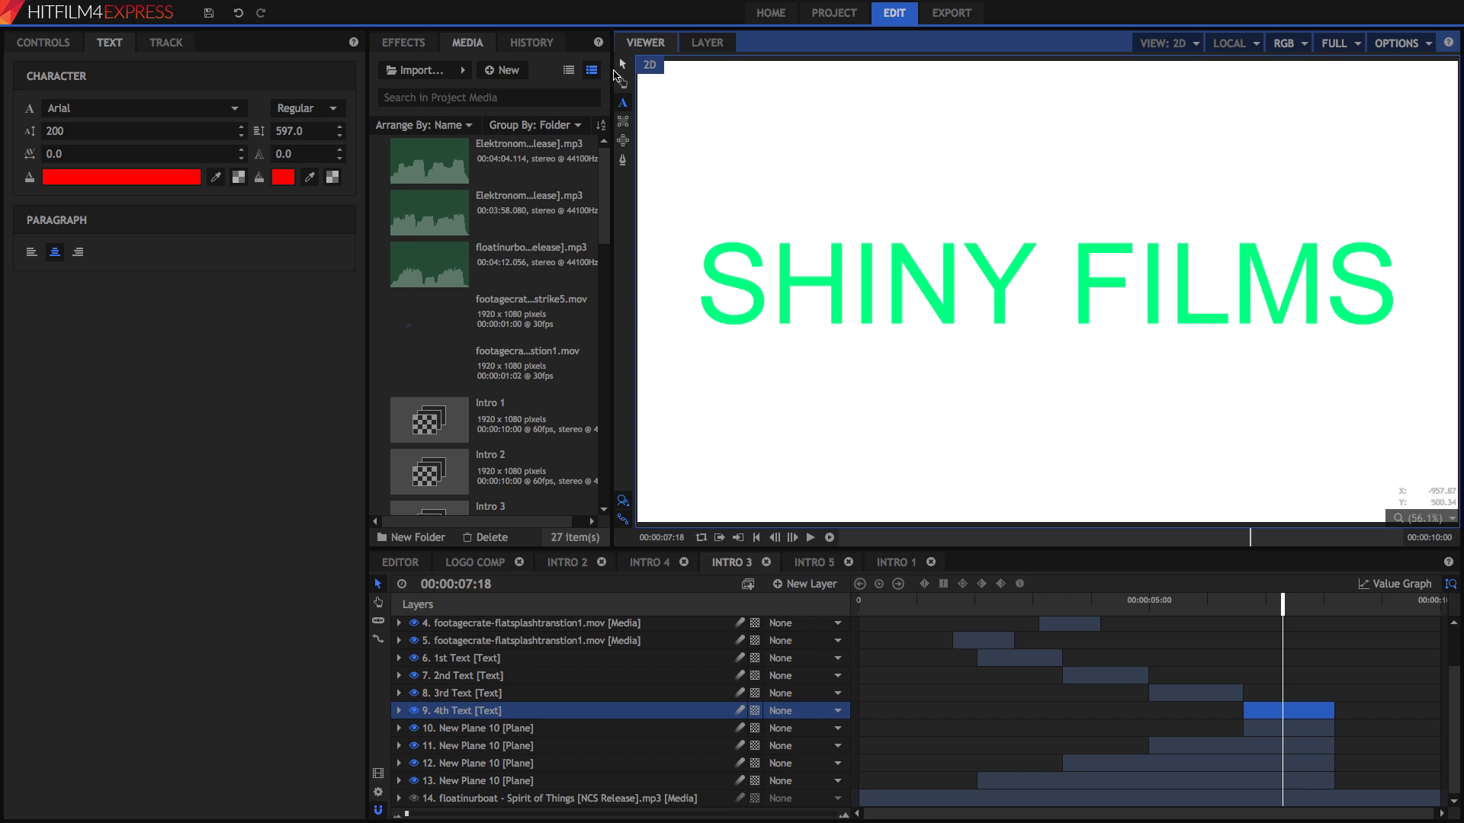
{"action": "left_click", "coordinate": [649, 562]}
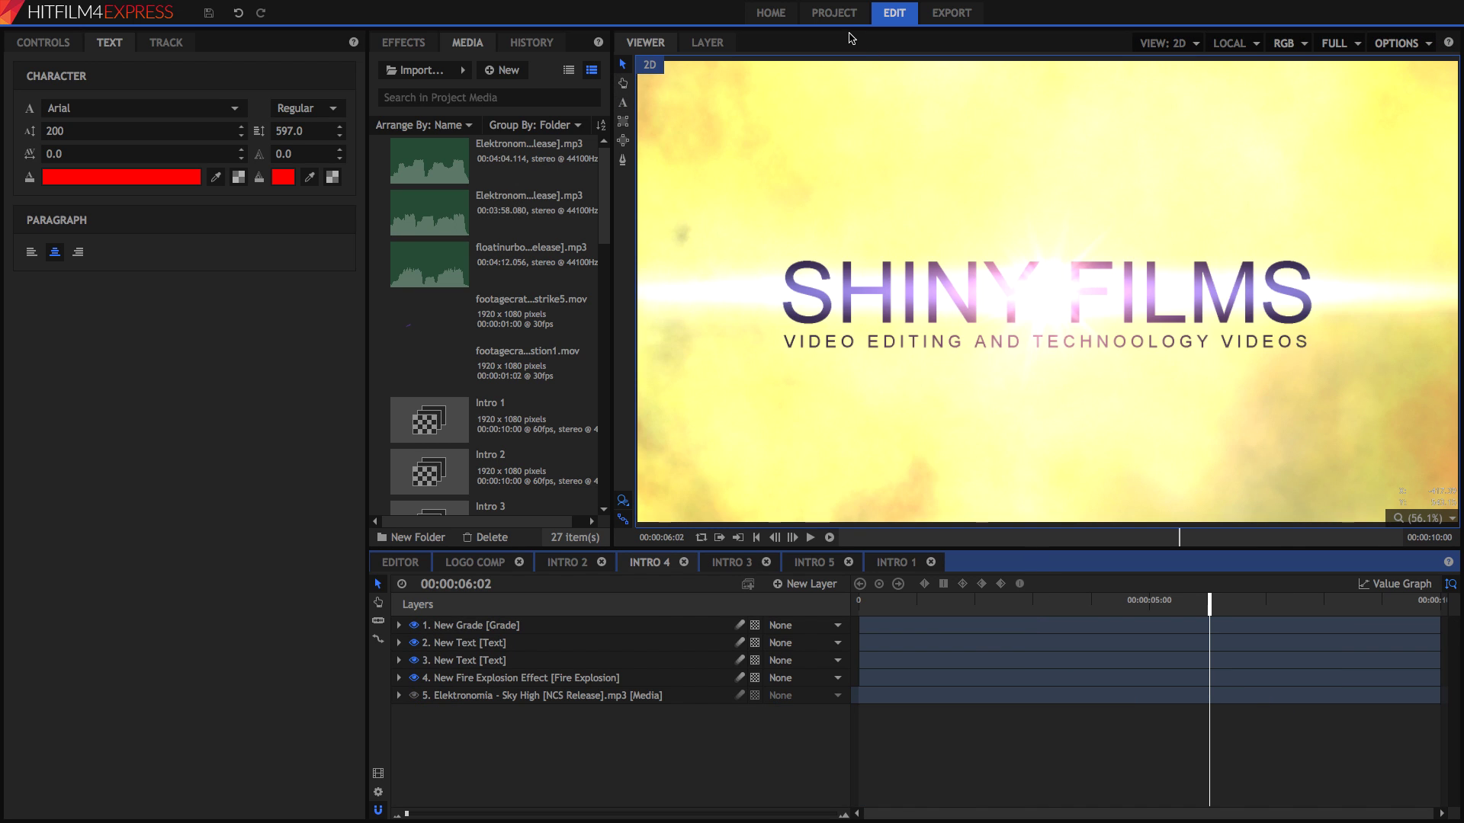
- Replace the subtitle line under SHINY FILMS with the text GAMING VIDEOS
{"action": "double_click", "coordinate": [1296, 342]}
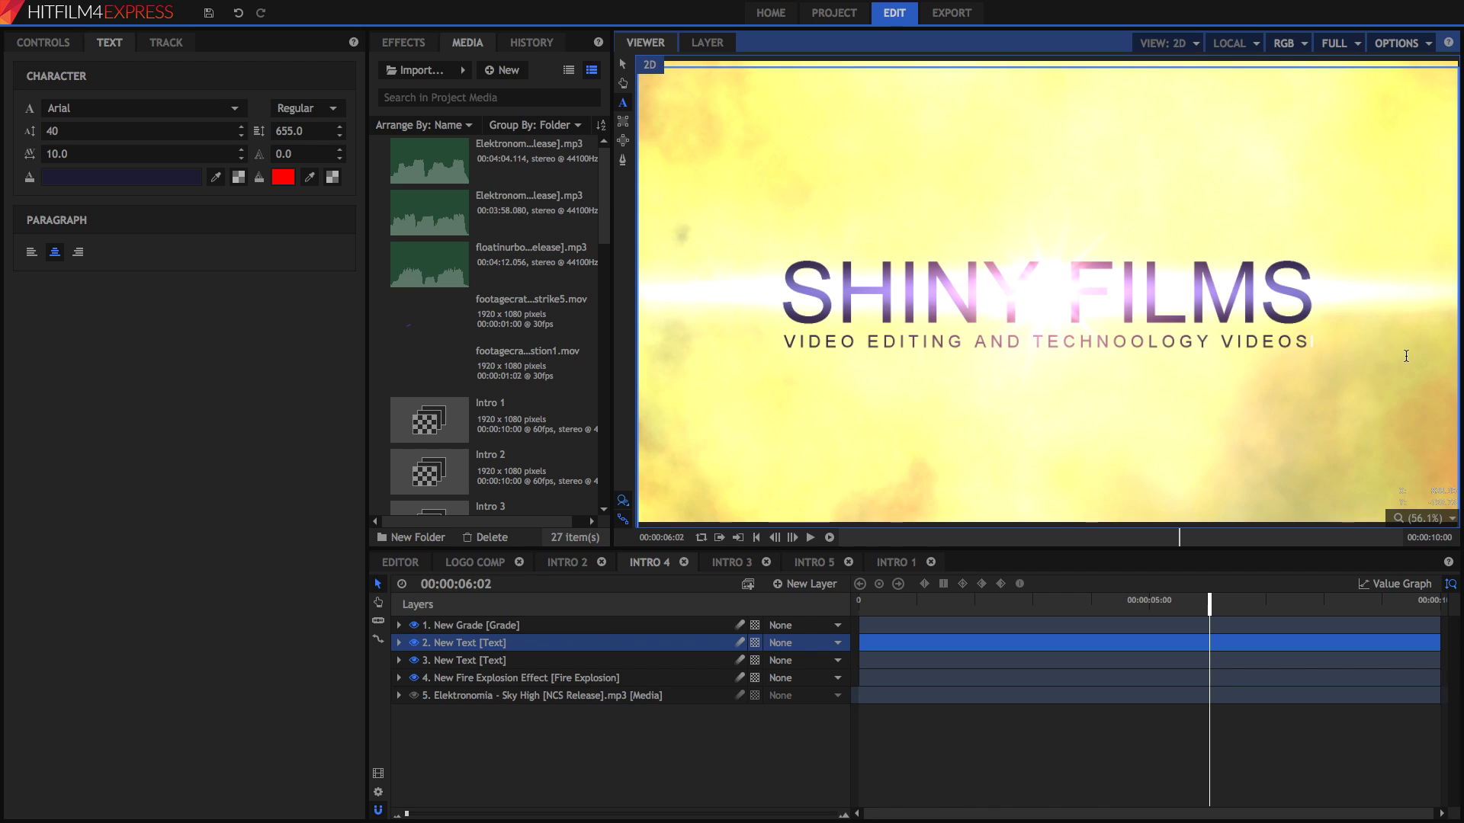
{"action": "left_click_drag", "start_coordinate": [1405, 356], "coordinate": [778, 370]}
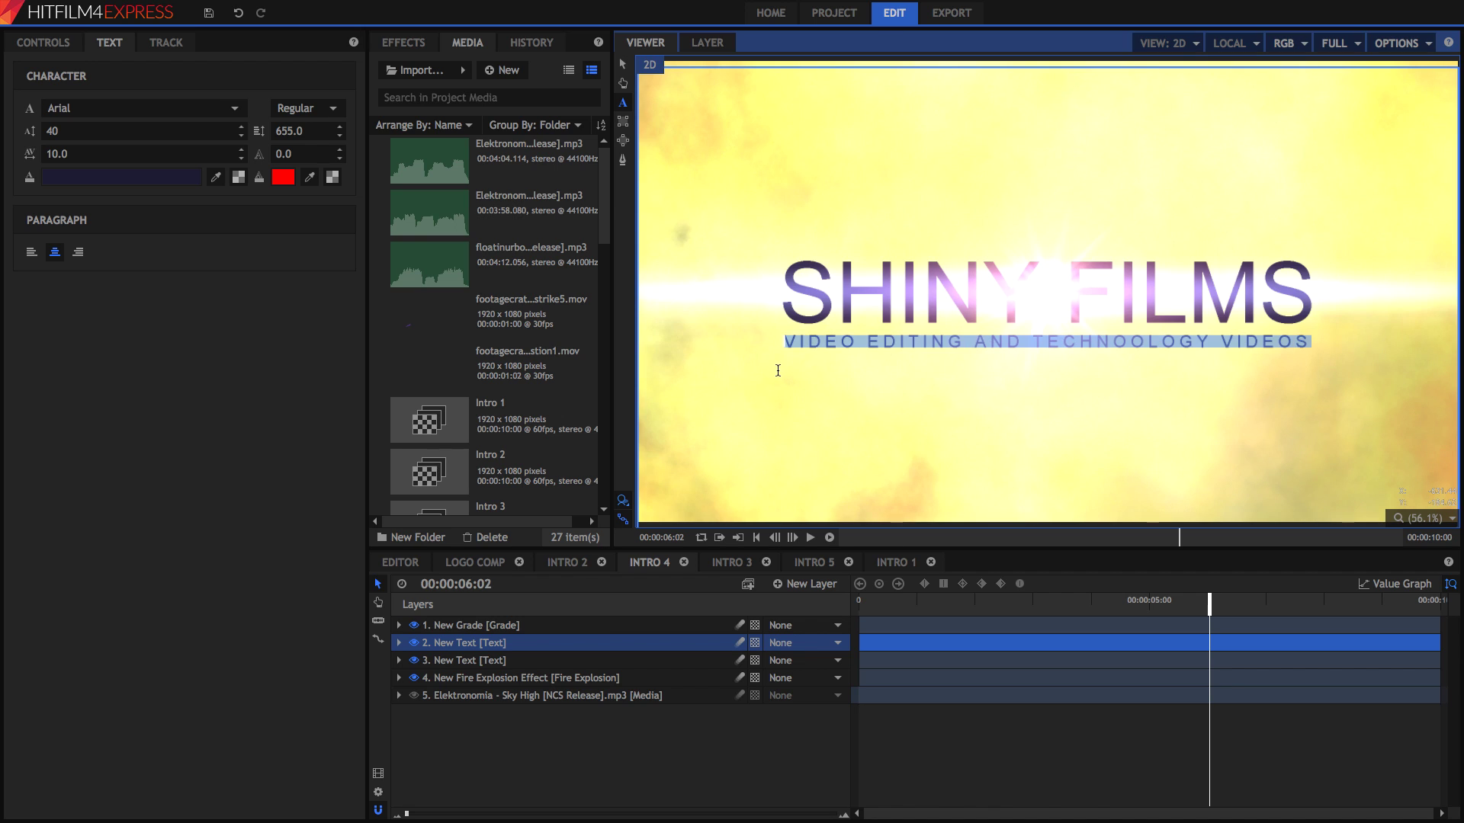
{"action": "type", "text": "GAMING VIDEOS"}
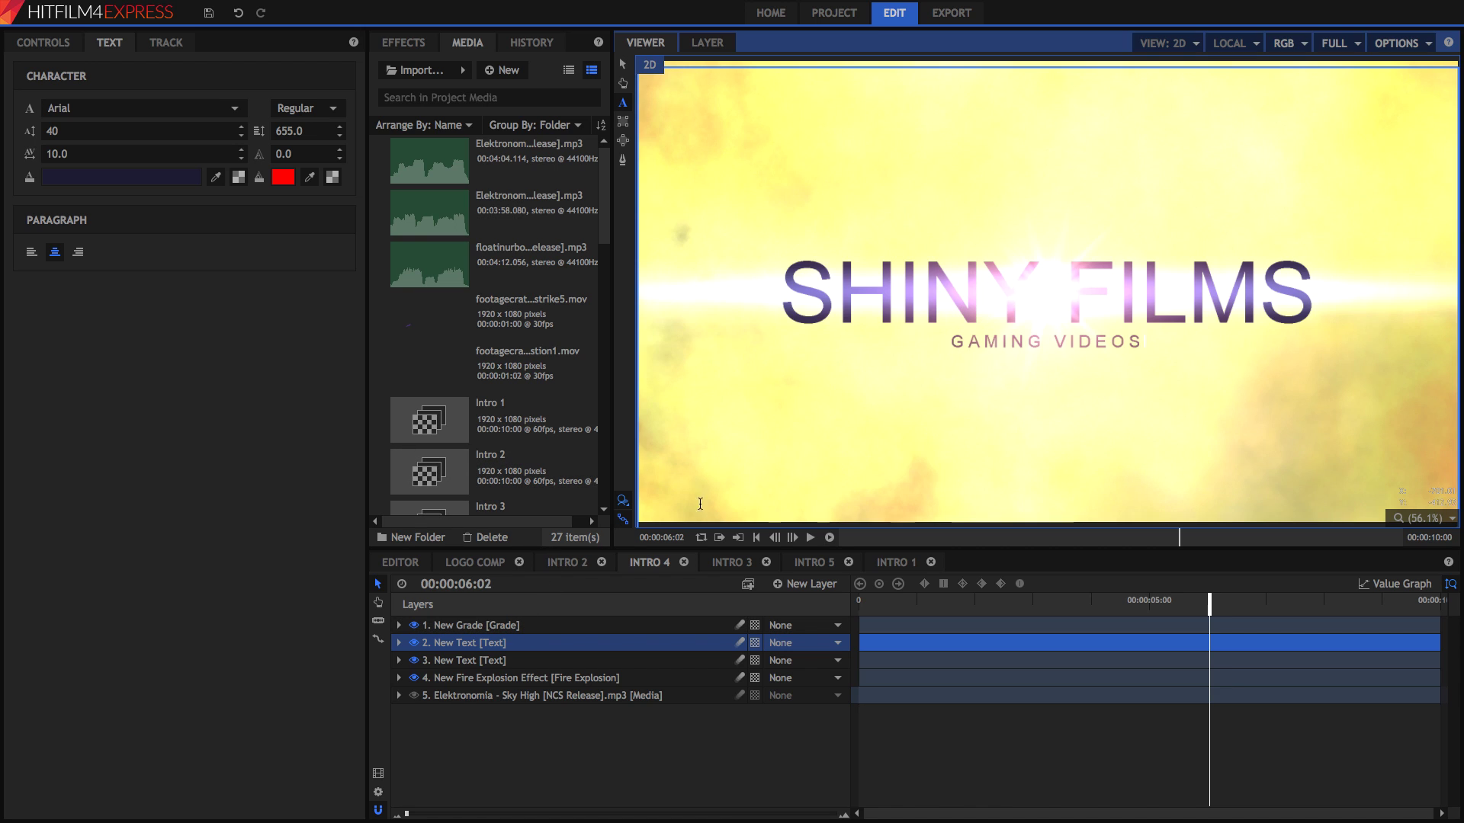
- Select all of the SHINY FILMS title text for editing
{"action": "left_click", "coordinate": [564, 625]}
{"action": "left_click_drag", "start_coordinate": [543, 660], "coordinate": [538, 642]}
{"action": "left_click", "coordinate": [888, 275]}
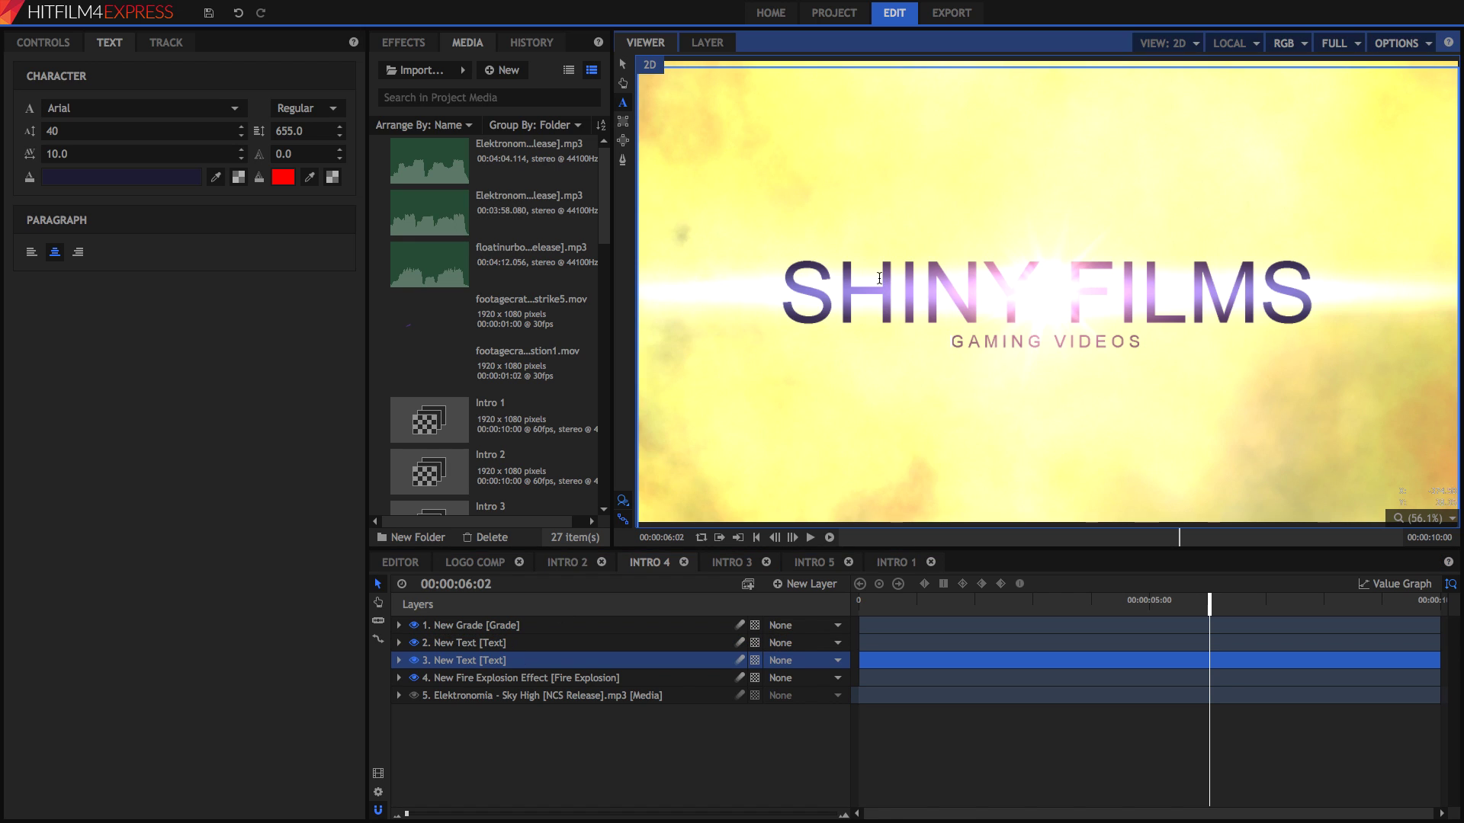
{"action": "left_click", "coordinate": [795, 285]}
{"action": "key", "text": "ctrl+a"}
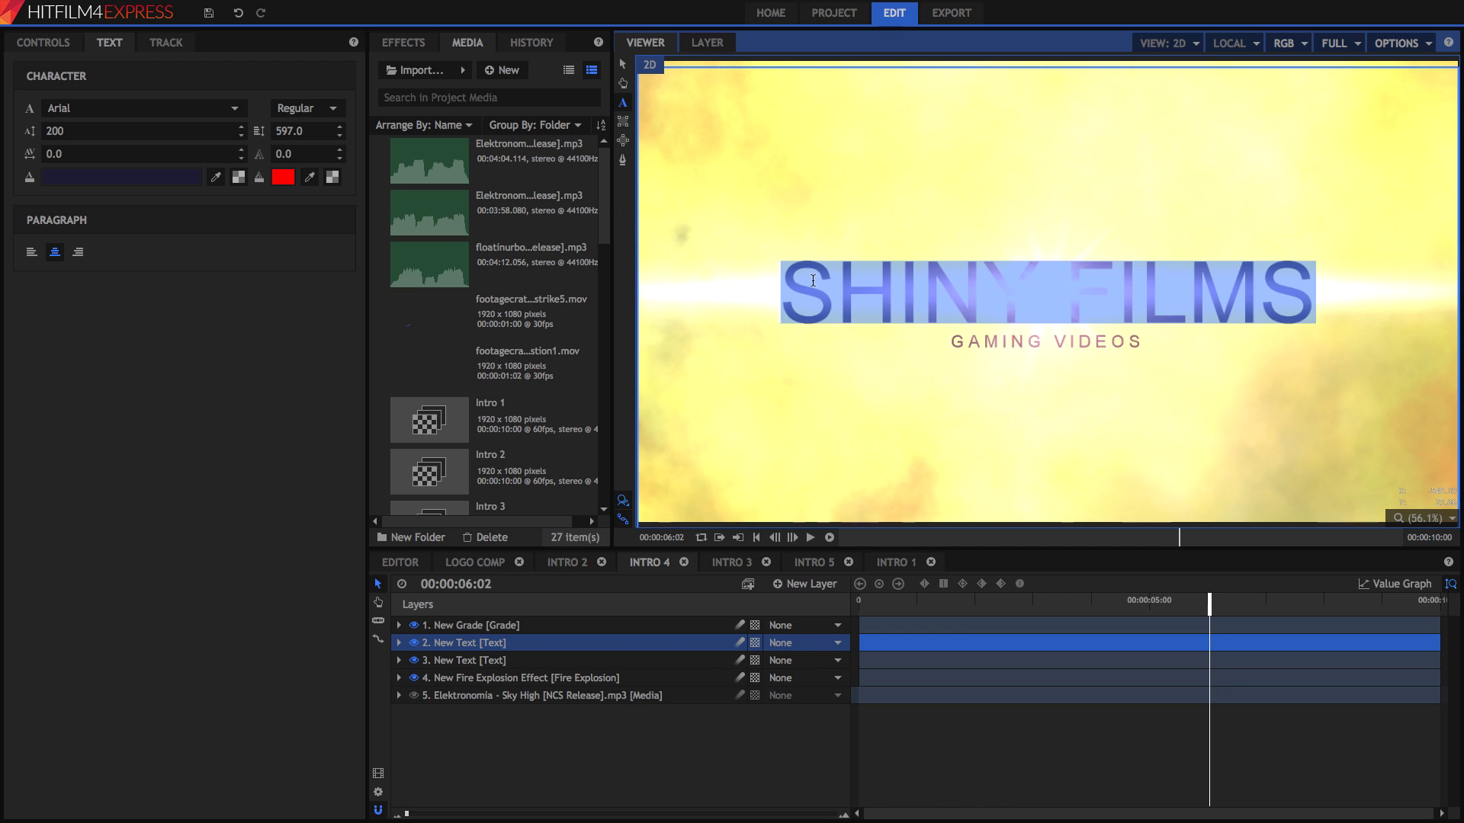
- Replace the SHINY FILMS title with PEWDS
{"action": "type", "text": "PEWDS"}
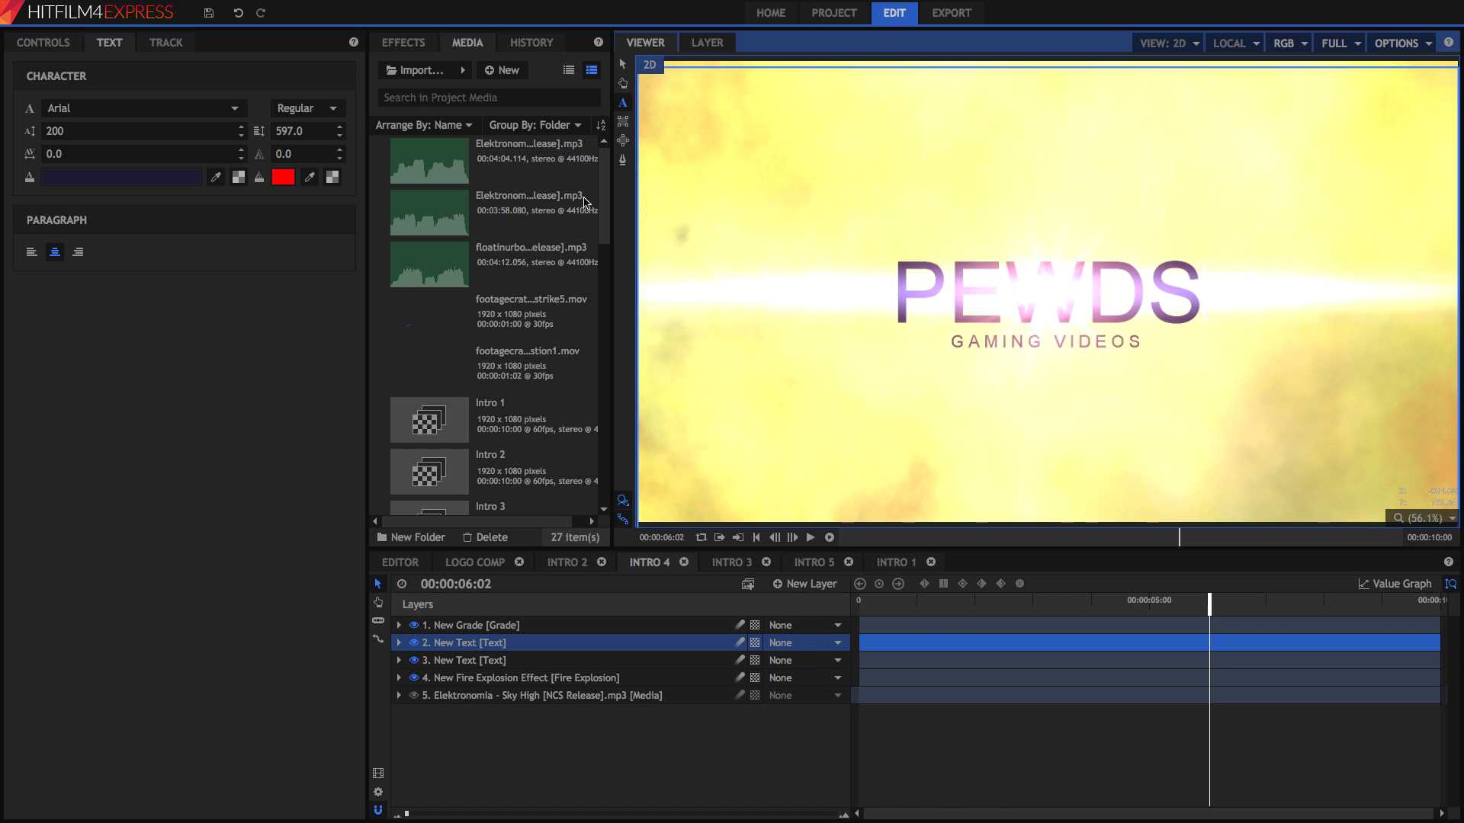
{"action": "left_click", "coordinate": [517, 662]}
{"action": "left_click", "coordinate": [948, 344]}
{"action": "left_click", "coordinate": [495, 643]}
{"action": "left_click", "coordinate": [495, 660]}
{"action": "left_click", "coordinate": [495, 646]}
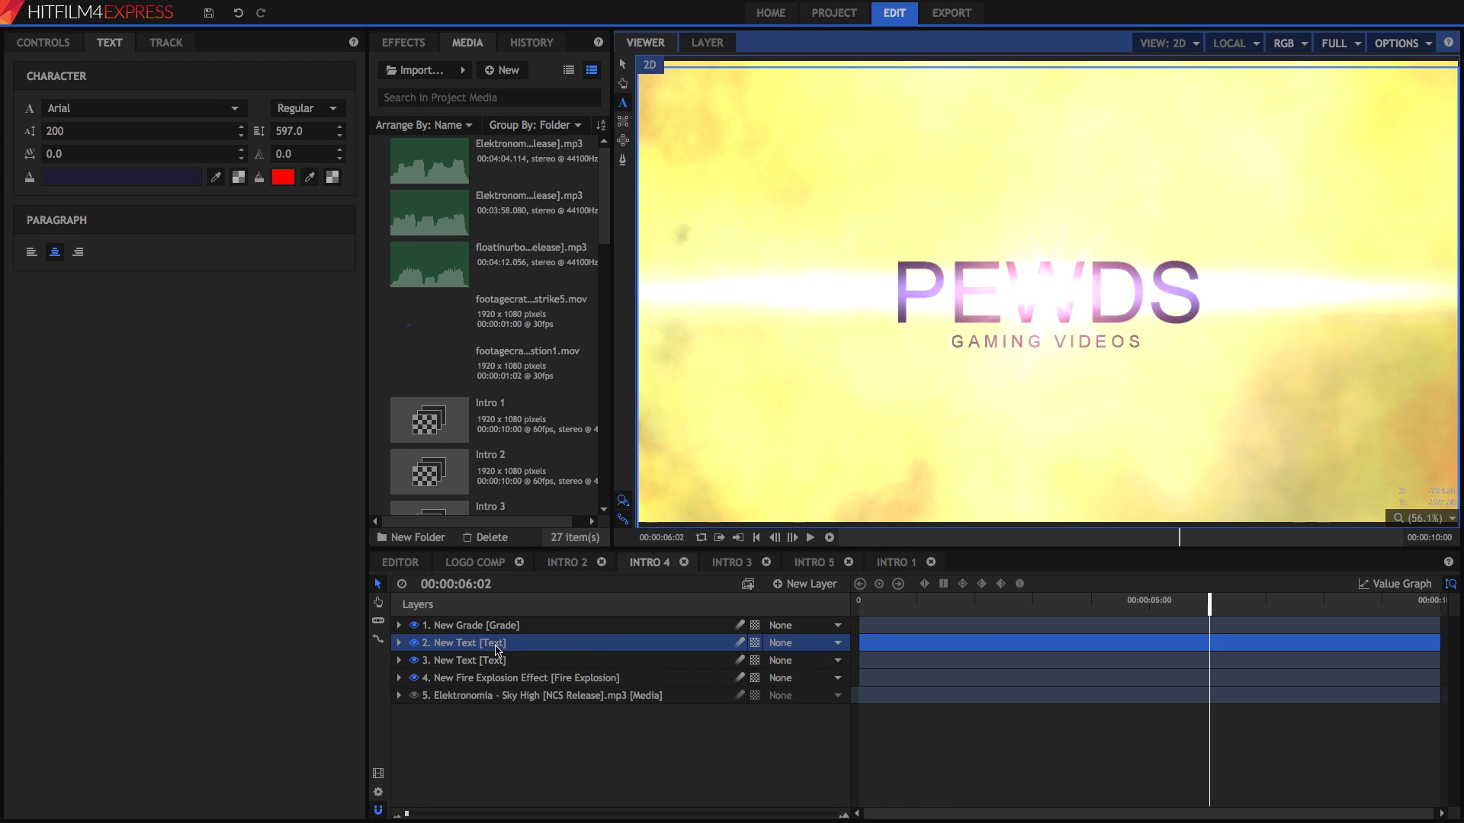
- Set the tracking of the whole GAMING VIDEOS subtitle to 30
{"action": "left_click", "coordinate": [1086, 344]}
{"action": "key", "text": "ctrl+a"}
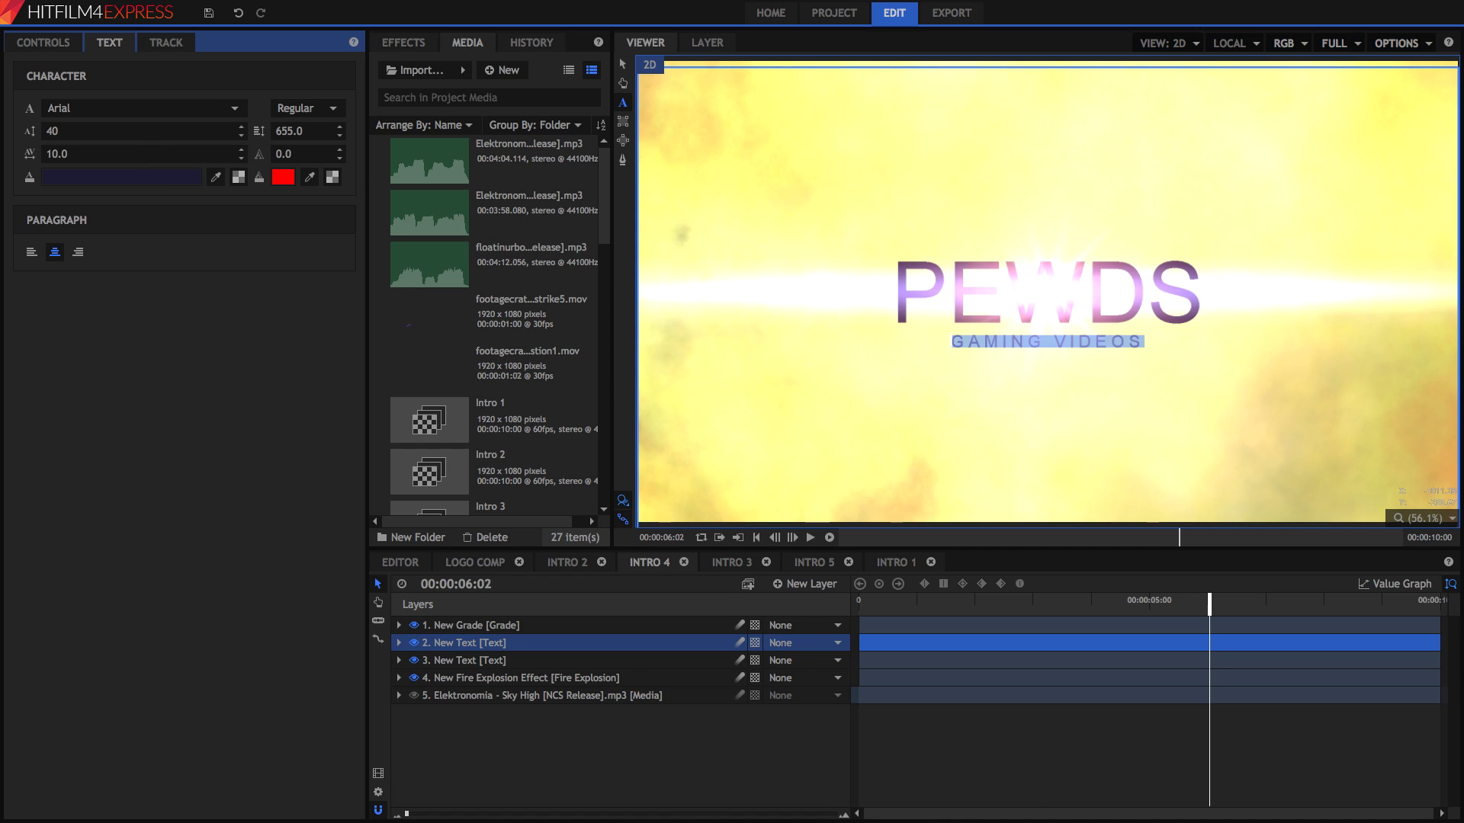
{"action": "mouse_move", "coordinate": [140, 156]}
{"action": "left_mouse_down"}
{"action": "mouse_move", "coordinate": [207, 156]}
{"action": "mouse_move", "coordinate": [155, 156]}
{"action": "left_mouse_up"}
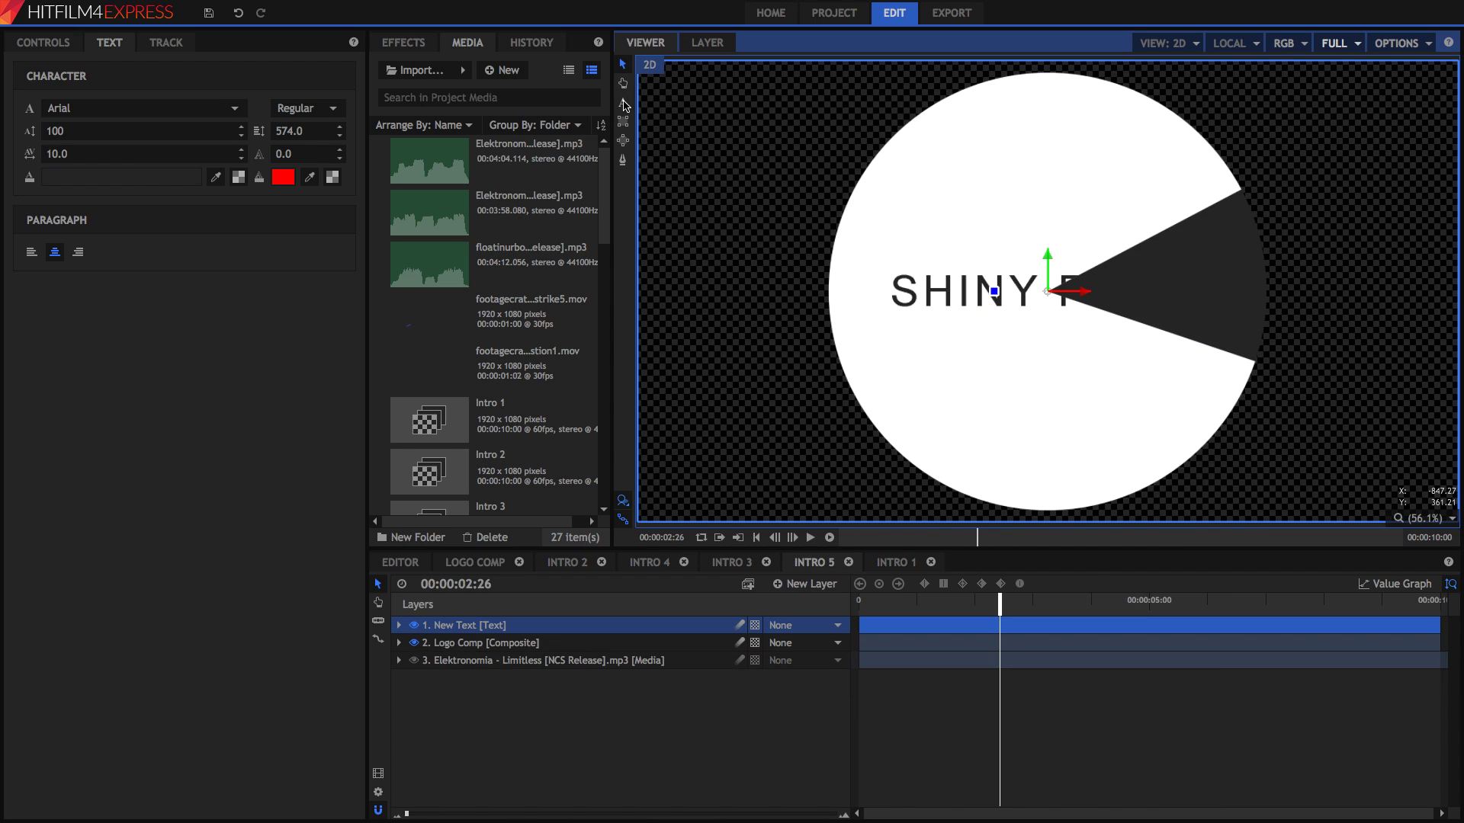
{"action": "left_click", "coordinate": [624, 104]}
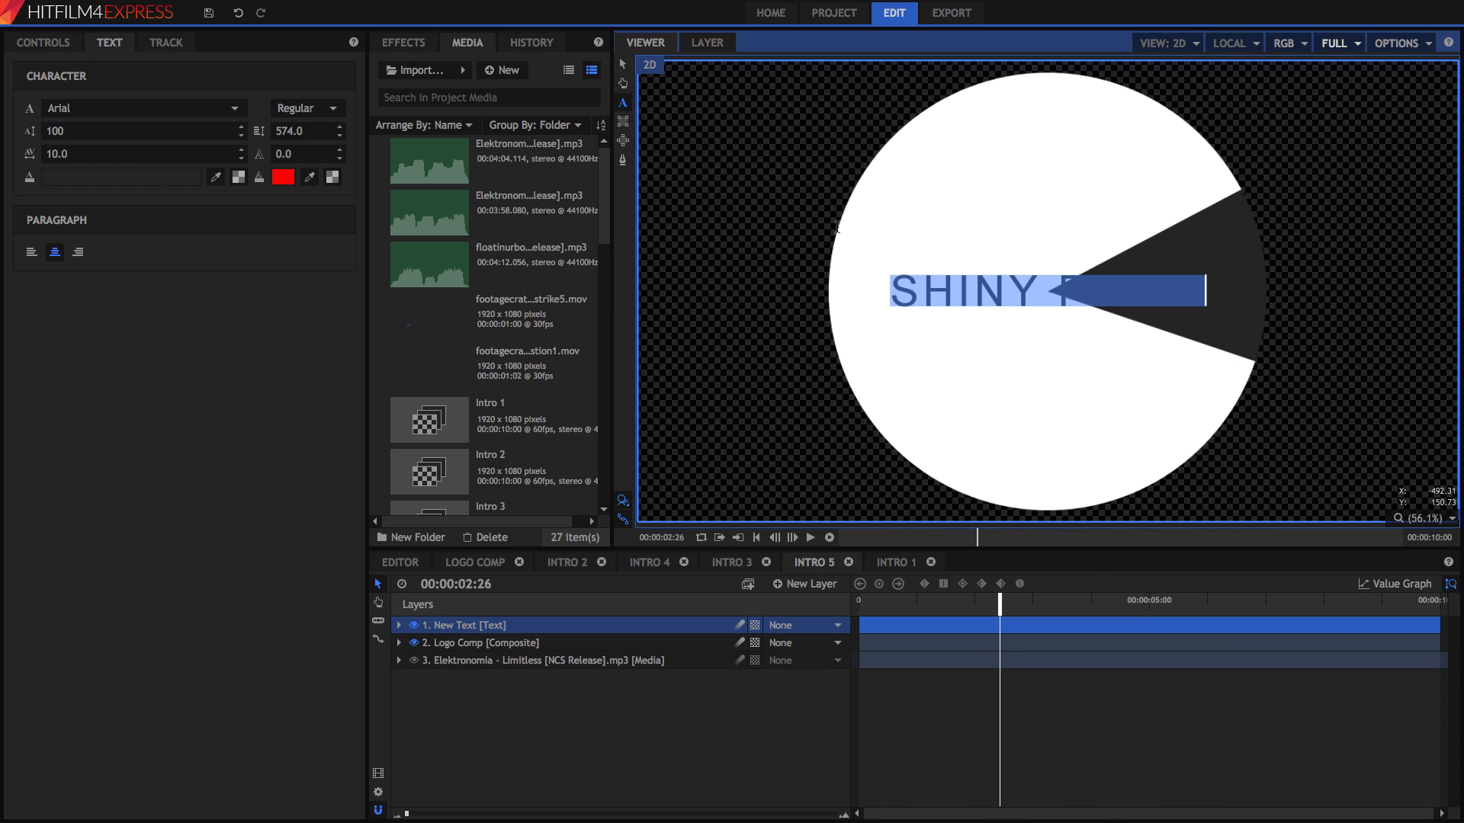
{"action": "left_click", "coordinate": [1209, 292]}
{"action": "left_click_drag", "start_coordinate": [1209, 291], "coordinate": [748, 325]}
{"action": "type", "text": "CA"}
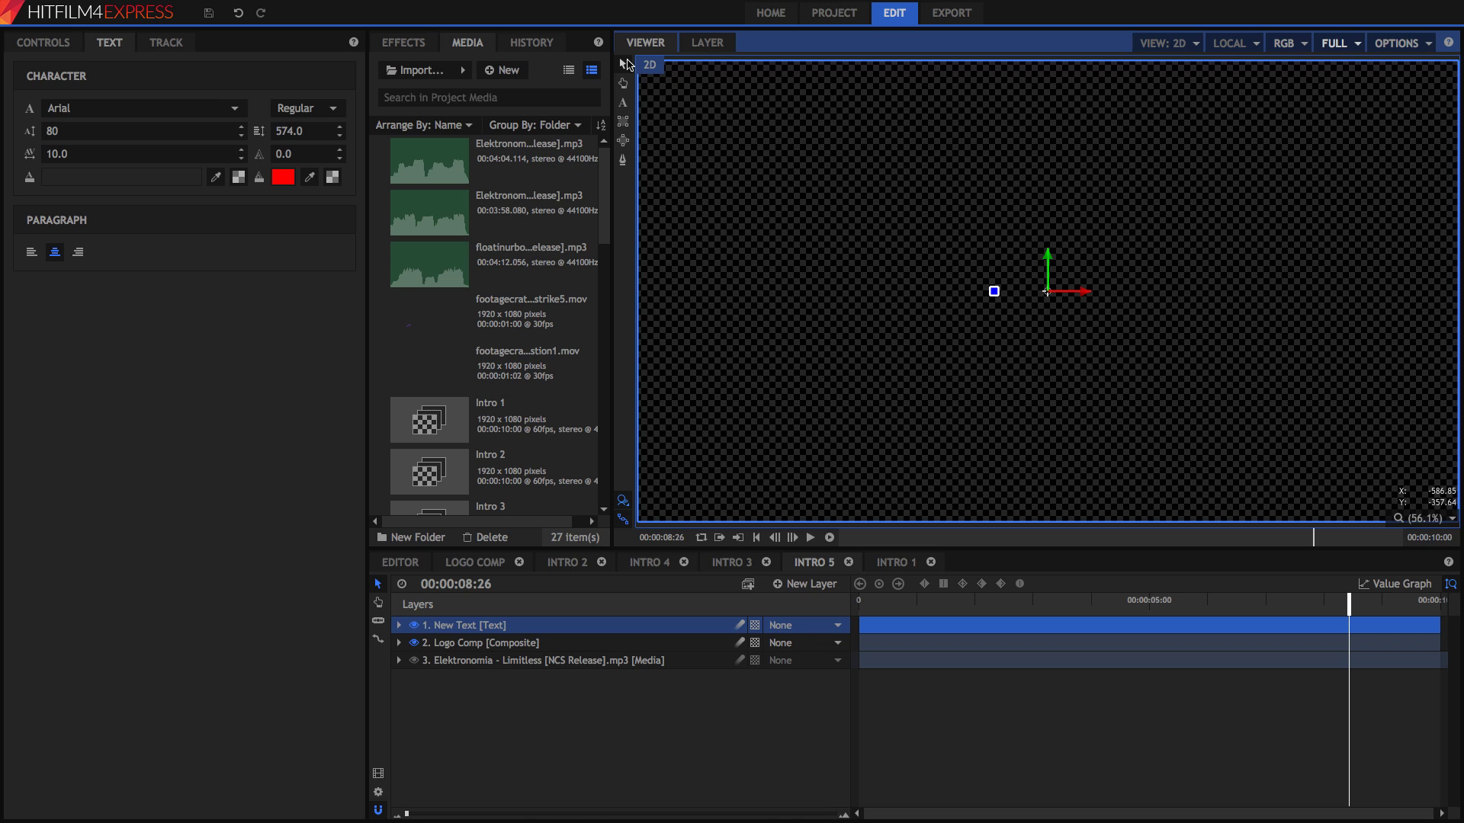
{"action": "left_click", "coordinate": [623, 64]}
{"action": "left_click", "coordinate": [730, 561]}
{"action": "left_click", "coordinate": [864, 603]}
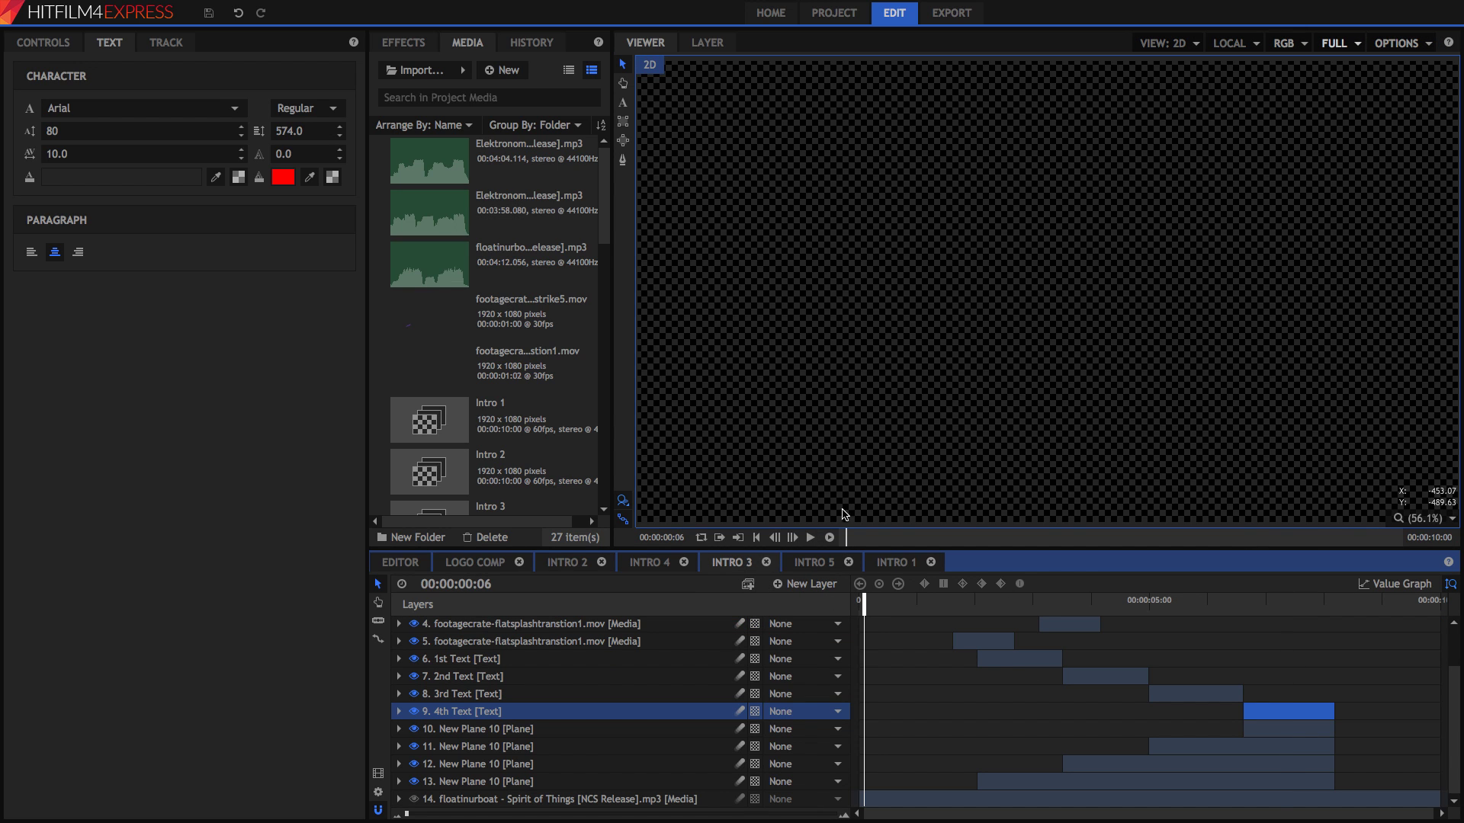
{"action": "left_click", "coordinate": [672, 568]}
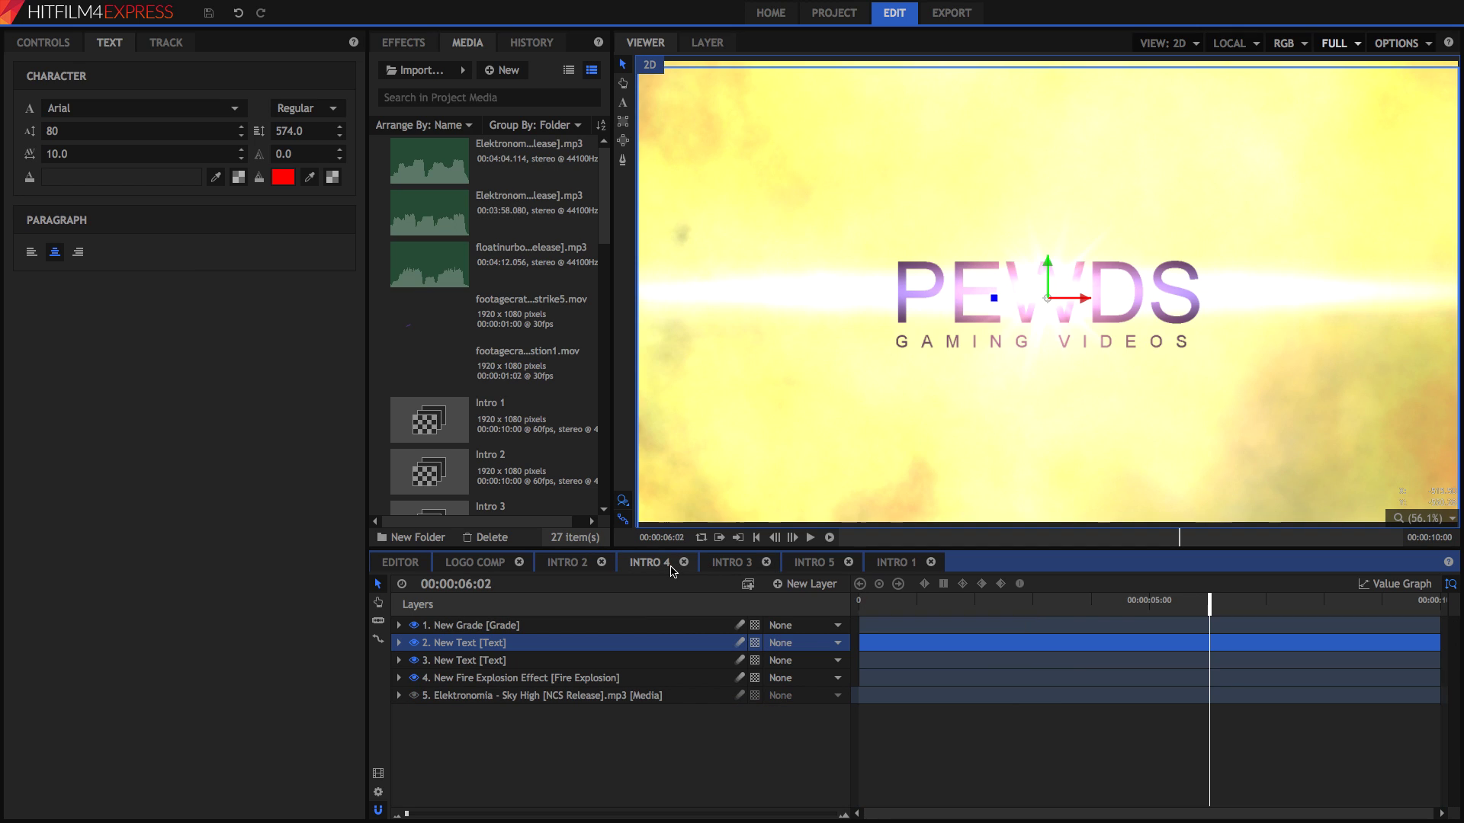
- Go to the Export page and switch Export Settings from MP4 to QuickTime
{"action": "left_click", "coordinate": [953, 14]}
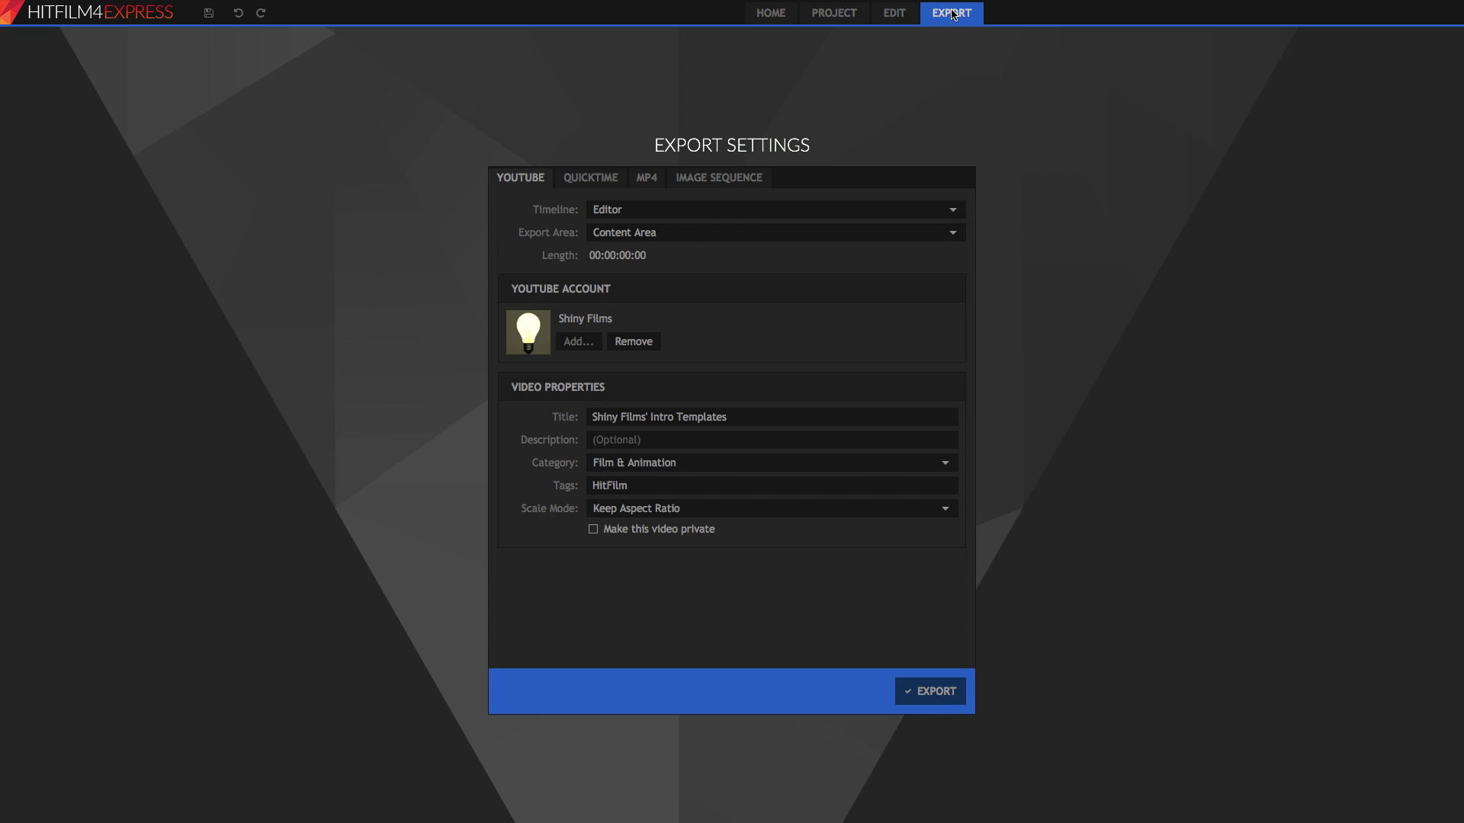
{"action": "left_click", "coordinate": [647, 181]}
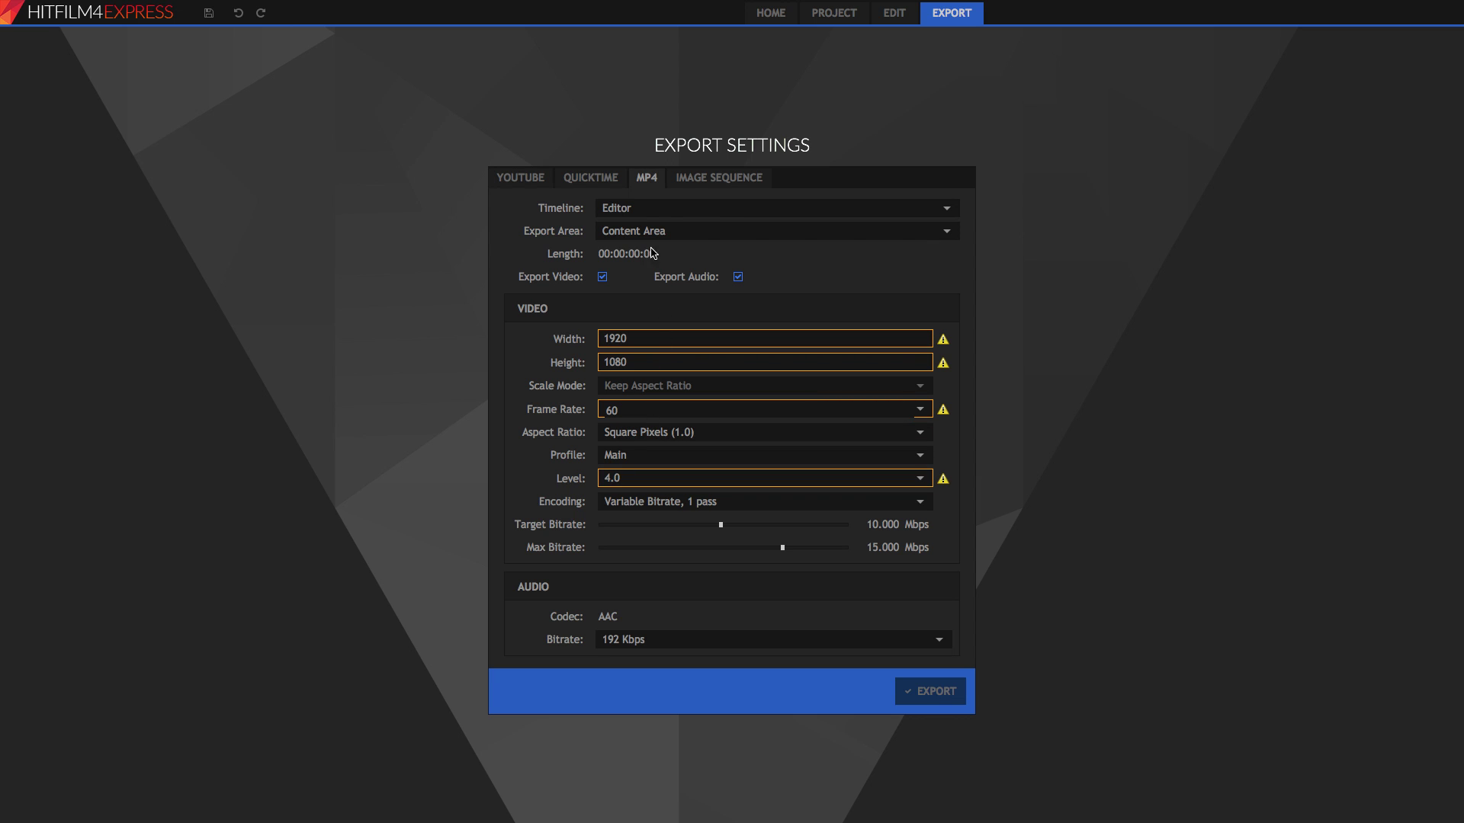
{"action": "left_click", "coordinate": [605, 181]}
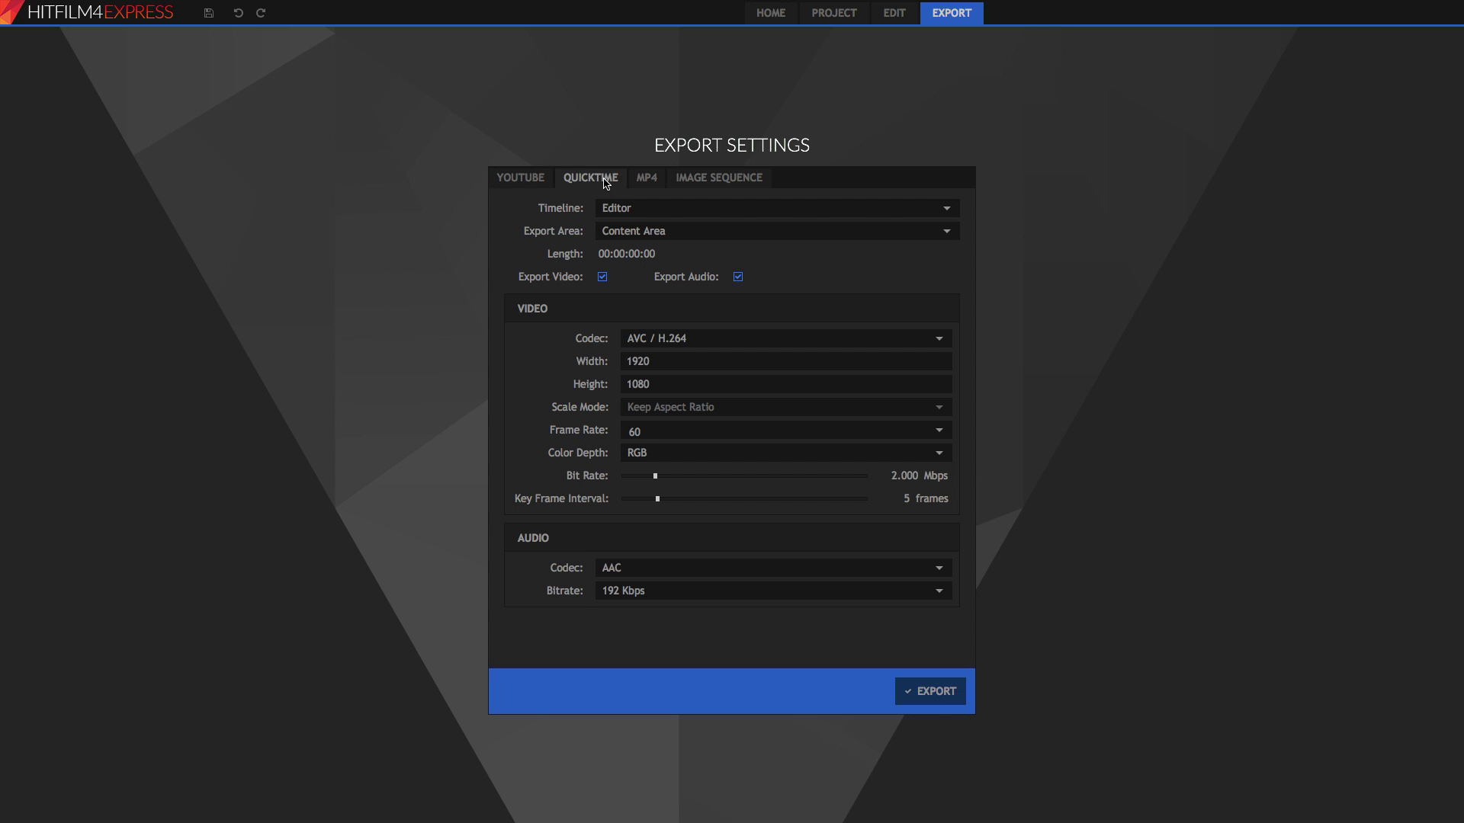
- Choose Apple ProRes 4444 as the QuickTime codec
{"action": "left_click", "coordinate": [660, 340]}
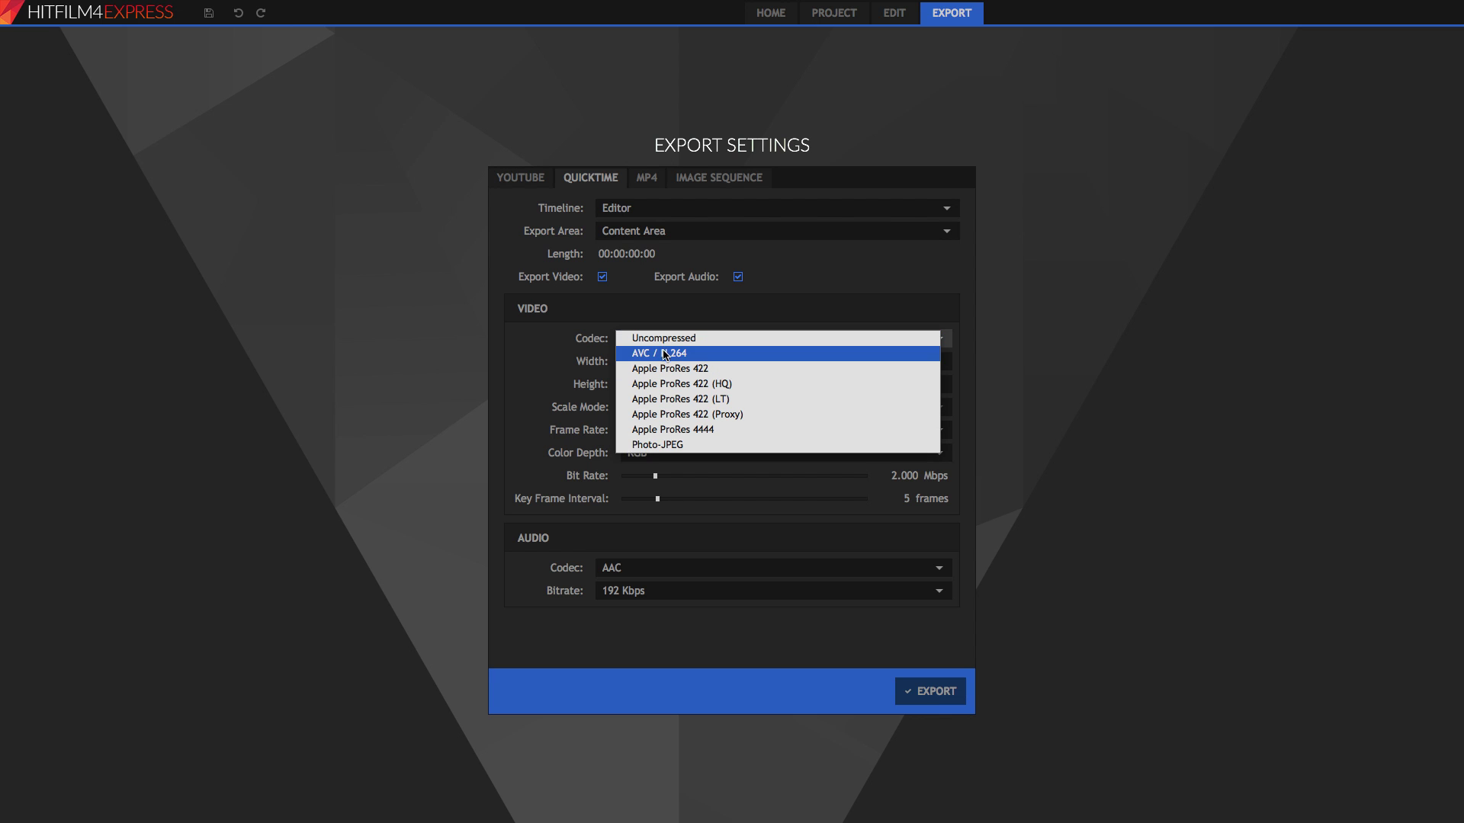
{"action": "left_click", "coordinate": [671, 399]}
{"action": "left_click", "coordinate": [640, 340]}
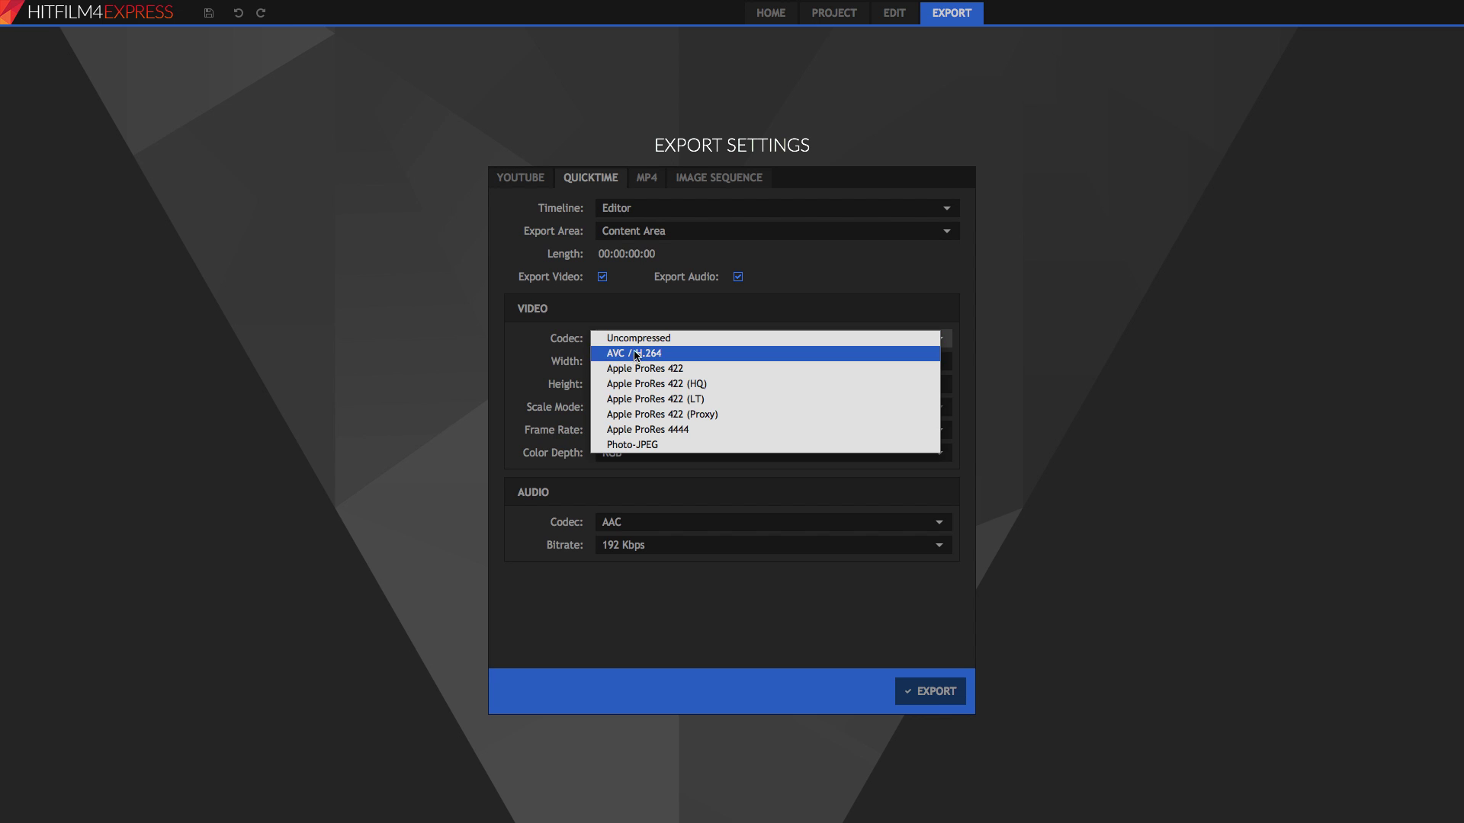
{"action": "left_click", "coordinate": [635, 430]}
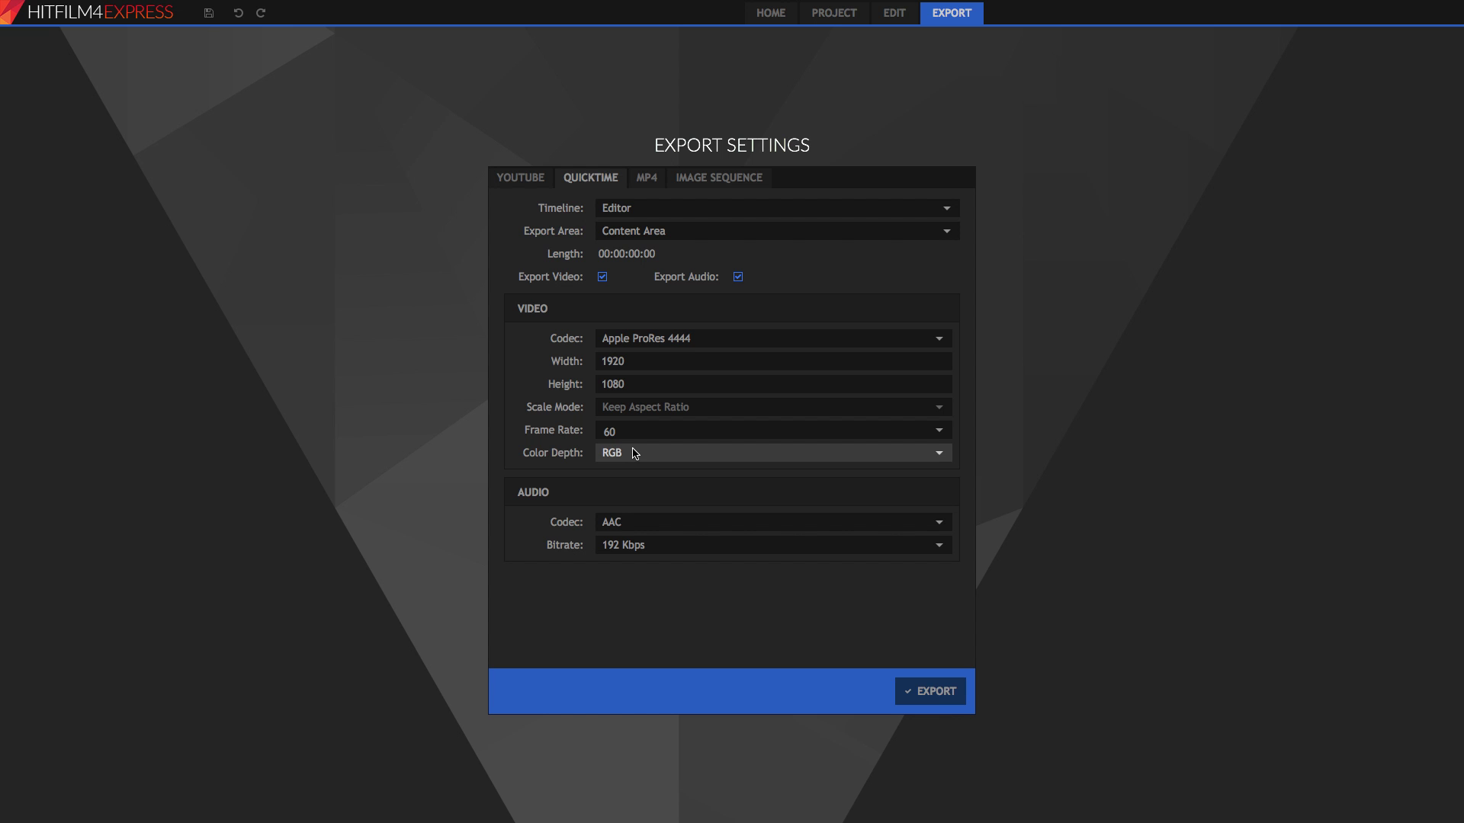
- Set the colour depth to RGBA and go back to the Edit workspace
{"action": "left_click", "coordinate": [635, 454]}
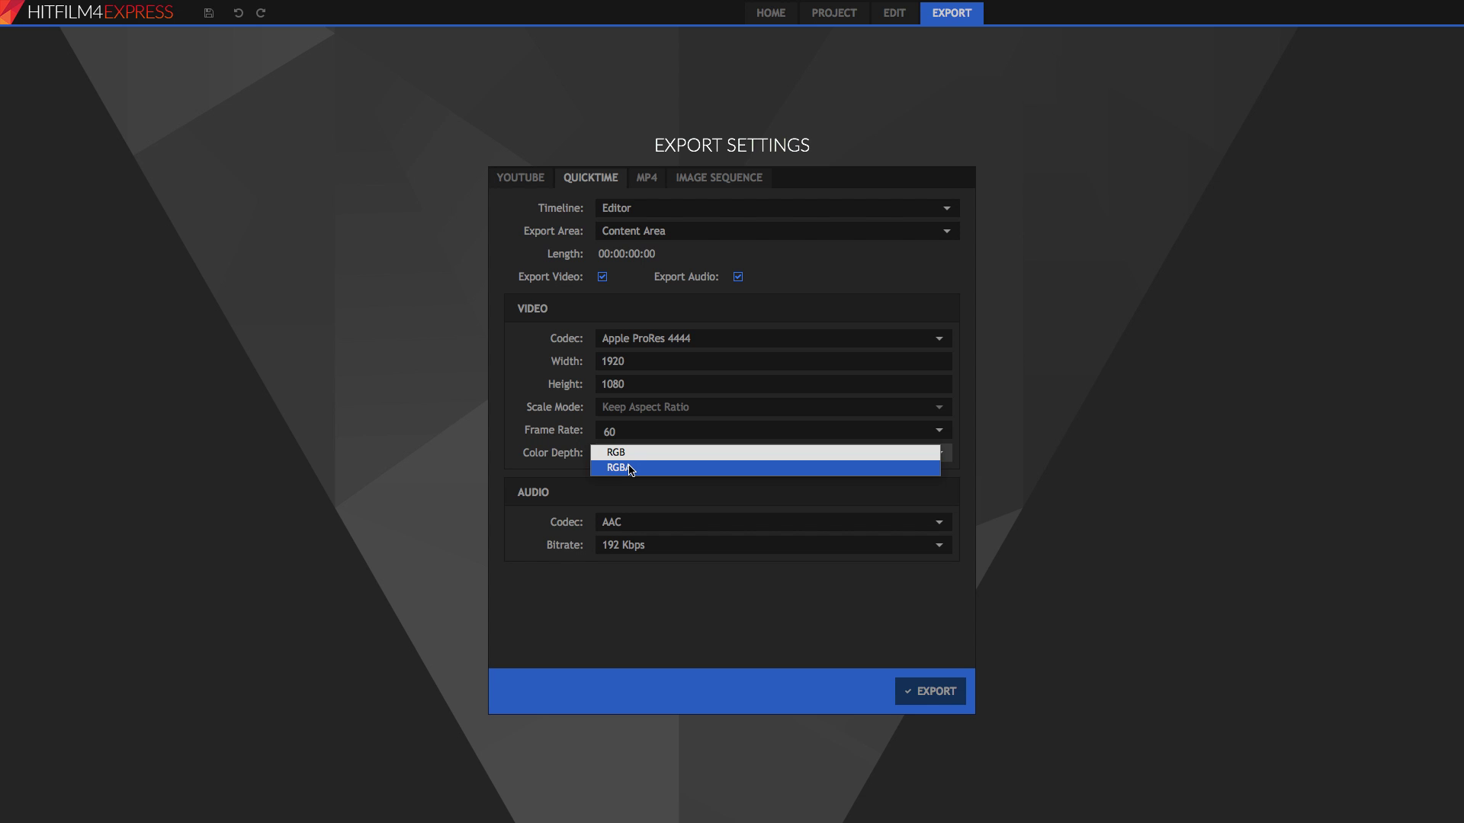
{"action": "left_click", "coordinate": [631, 469]}
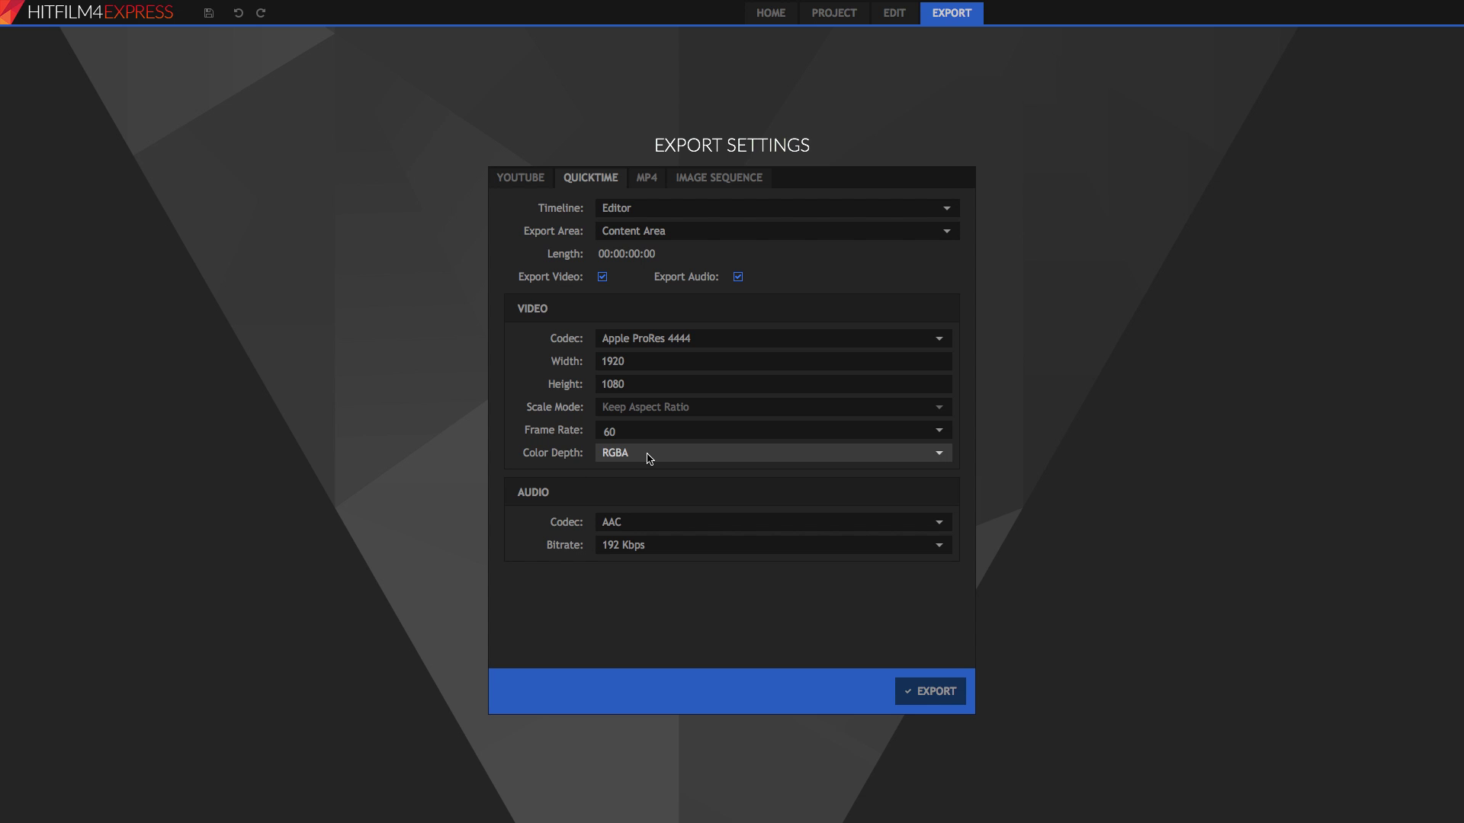
{"action": "left_click", "coordinate": [896, 15]}
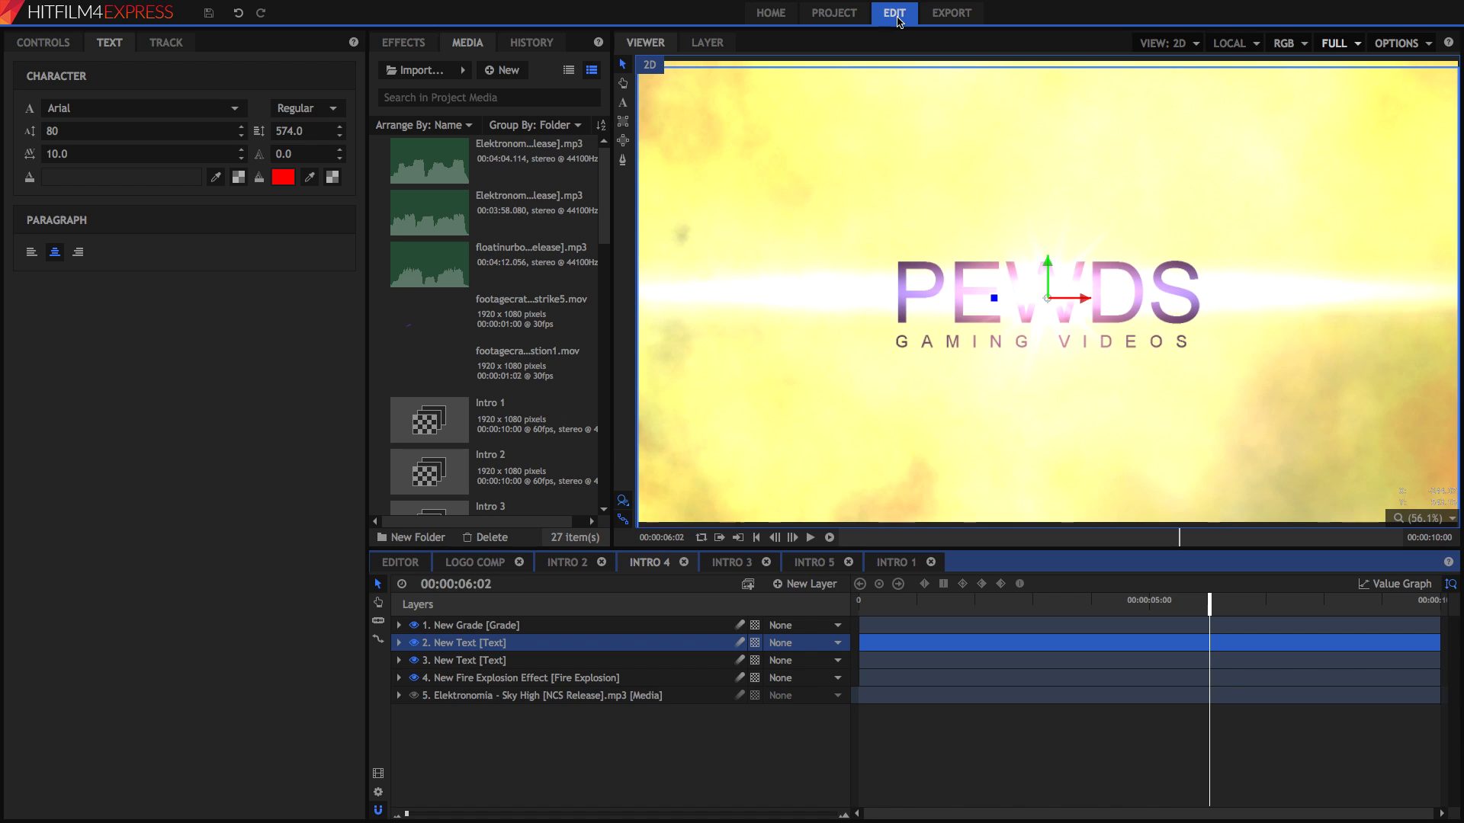